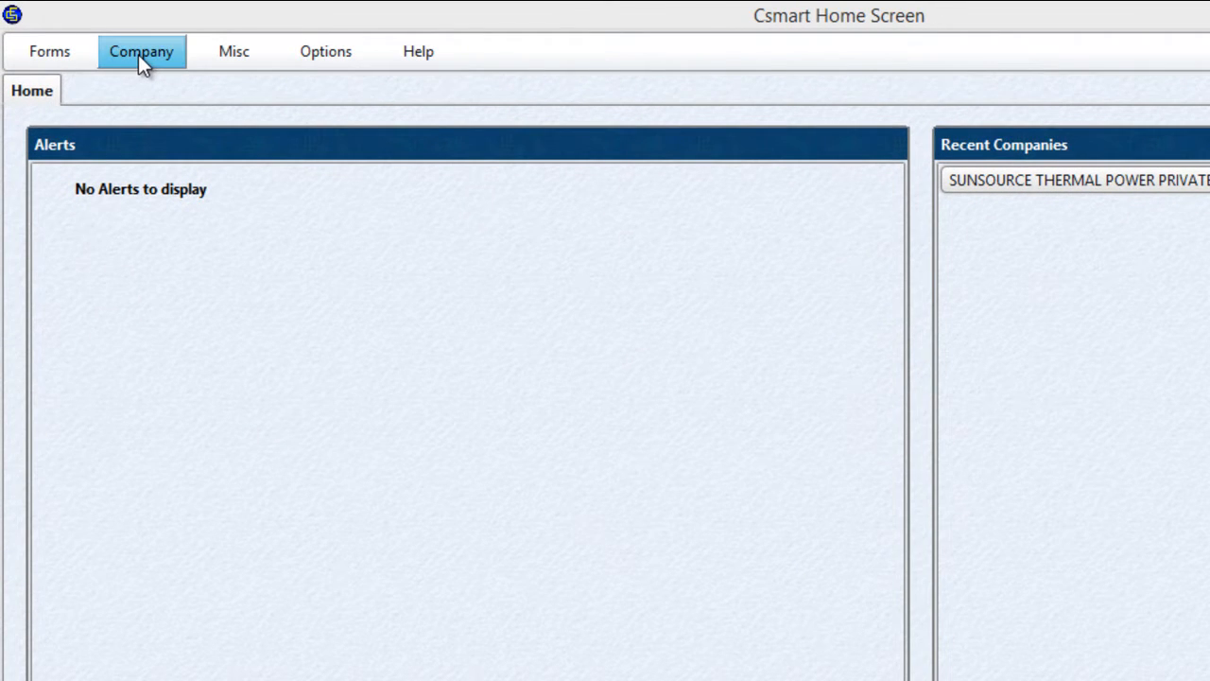
# Open the company import area, search for company name "csma" and select CSMART SECRETARIAL SERVICES PRIVATE LIMITED.
pyautogui.click(138, 54)
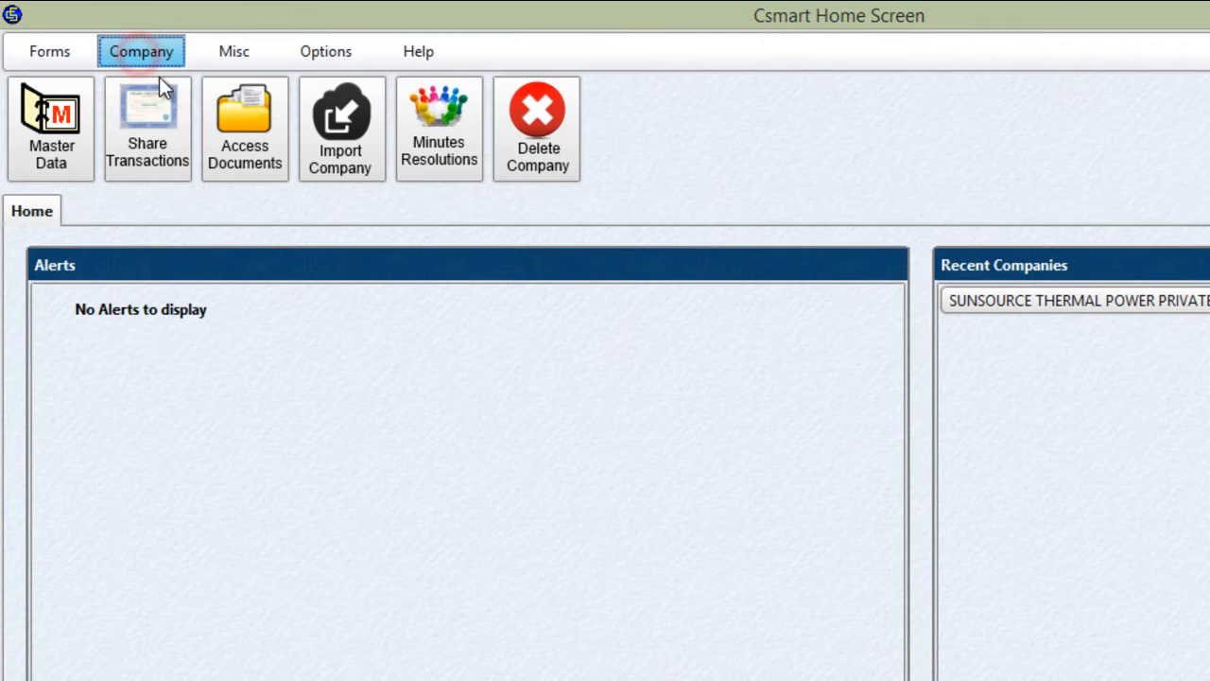
pyautogui.click(326, 130)
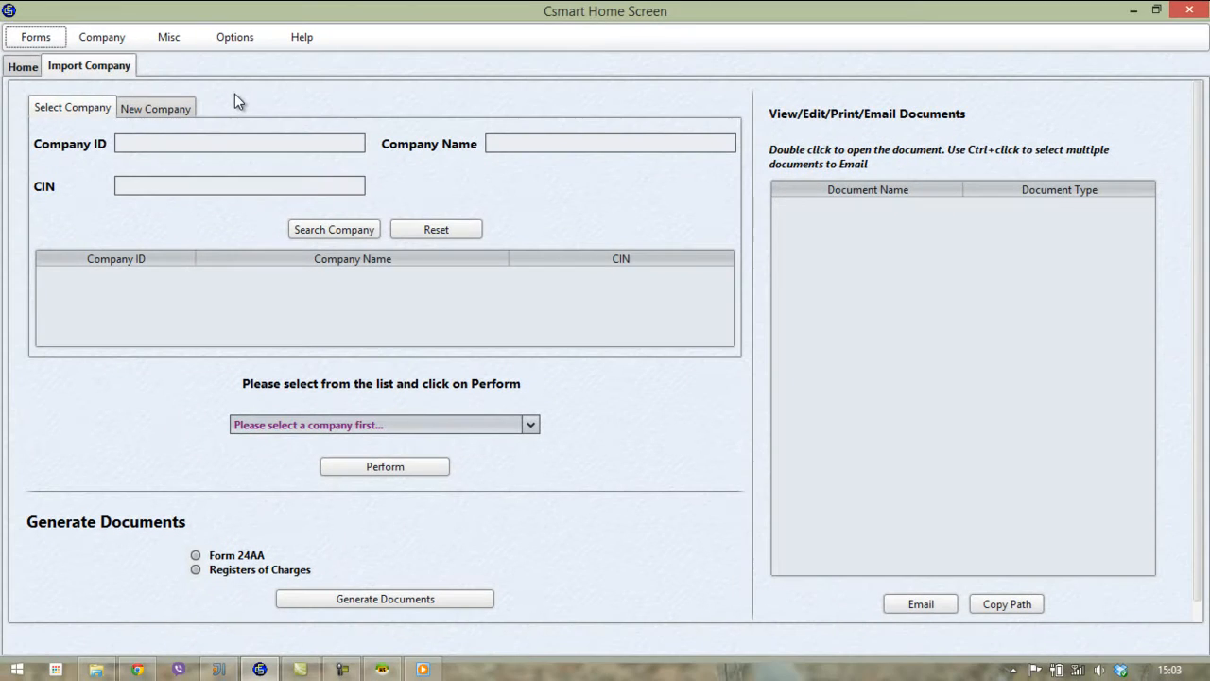
pyautogui.click(494, 143)
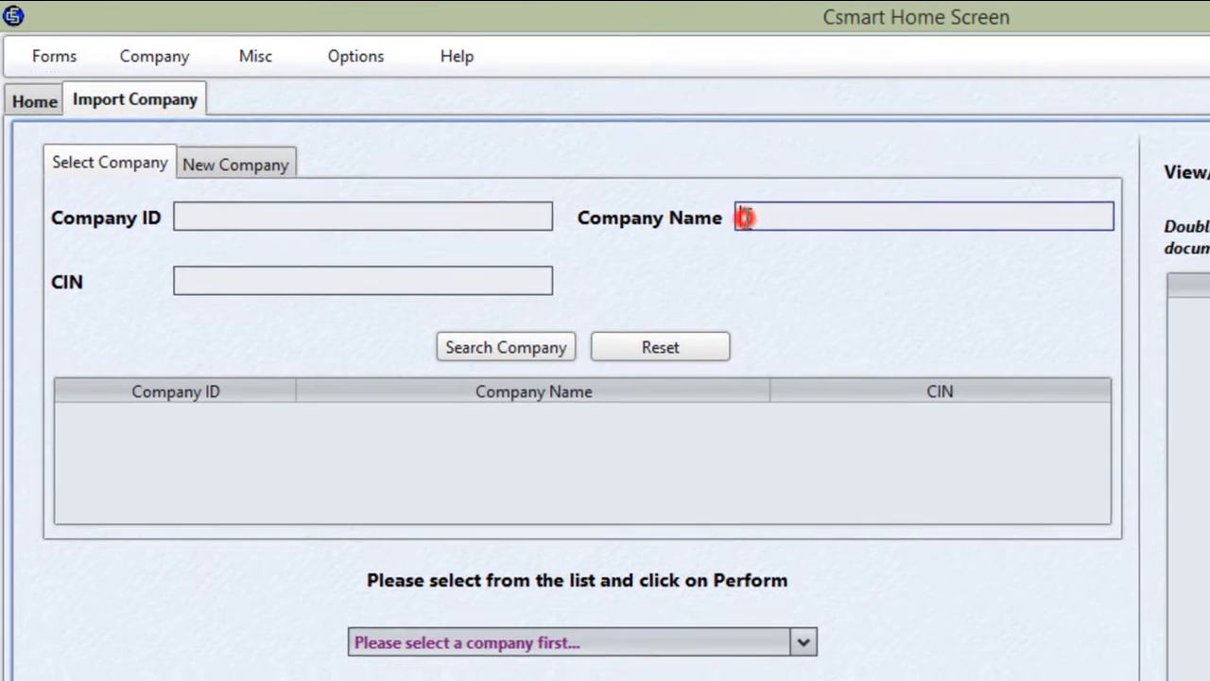
pyautogui.write('csma')
pyautogui.press('Return')
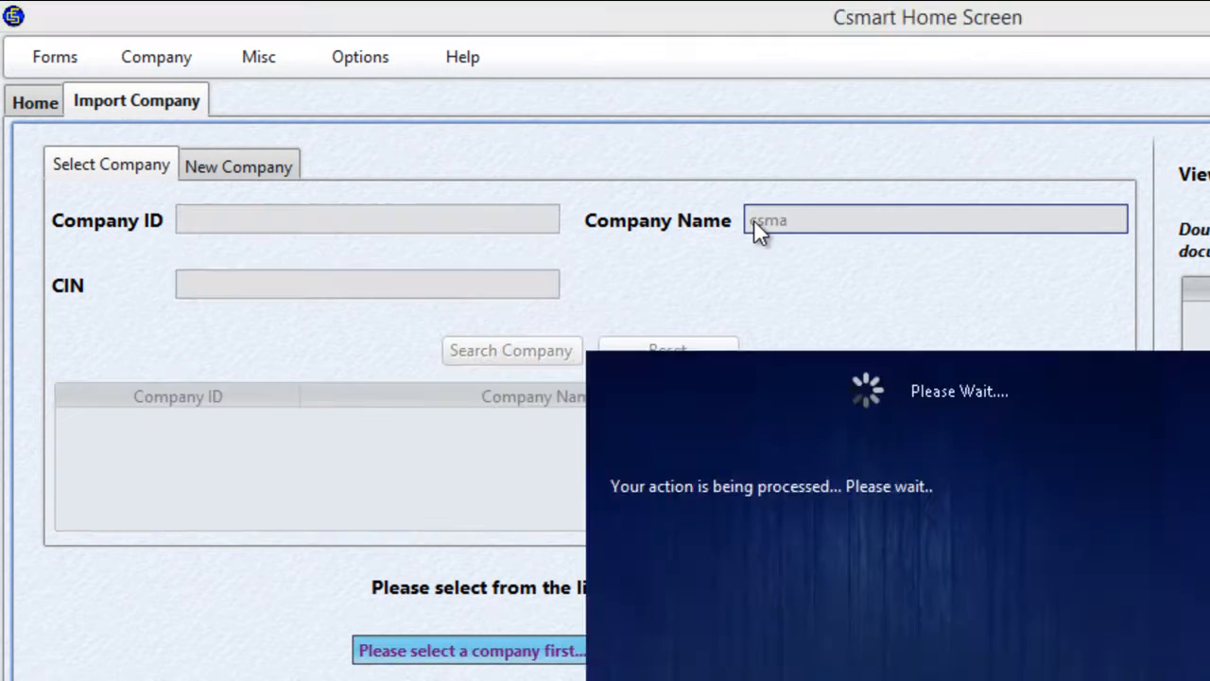
pyautogui.click(684, 416)
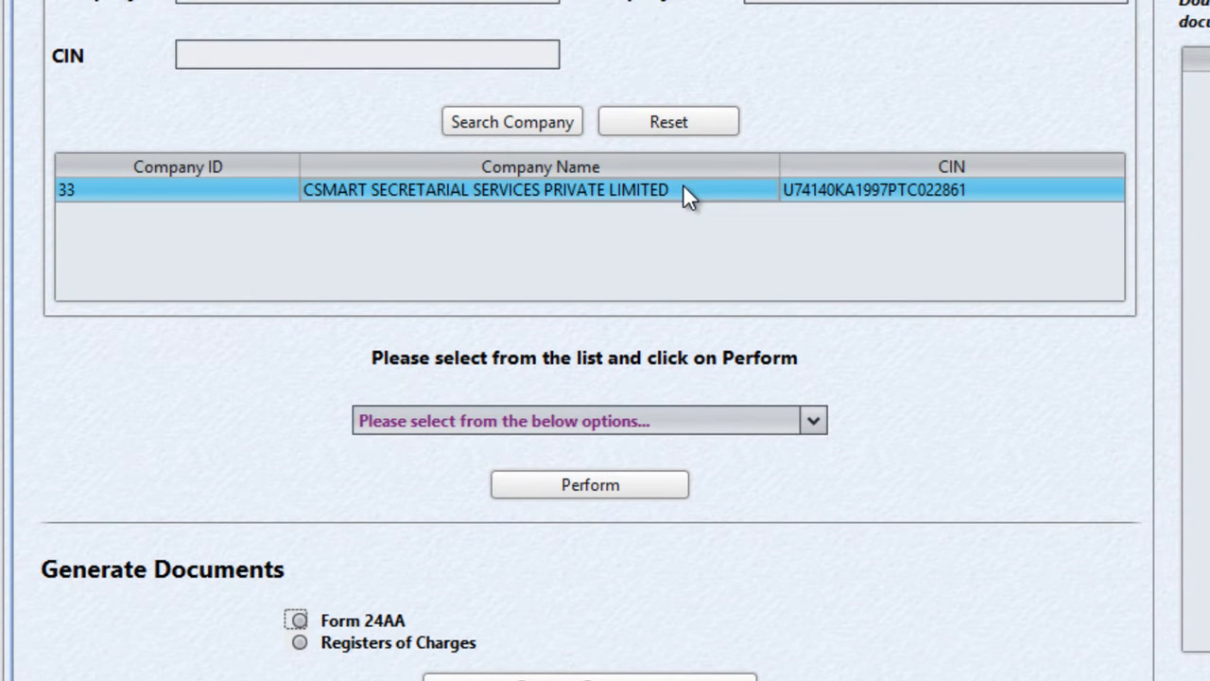
# Perform the Import Company Shareholders Data operation for the selected company.
pyautogui.click(753, 416)
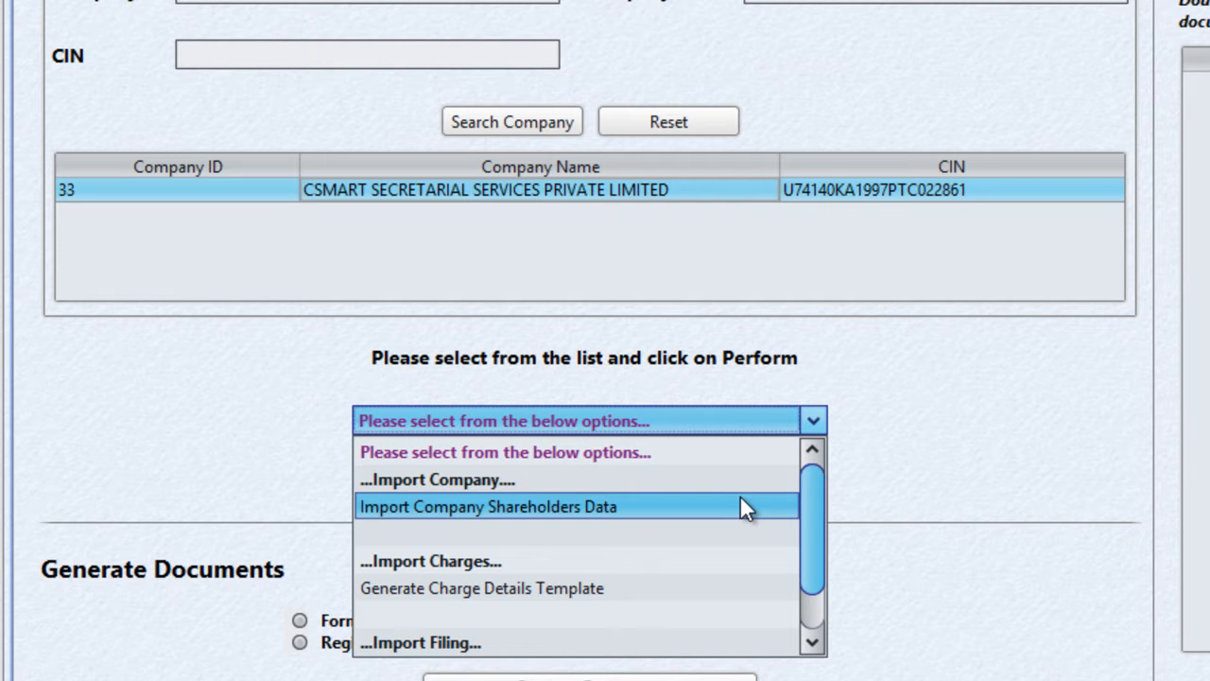
pyautogui.click(743, 508)
pyautogui.click(610, 484)
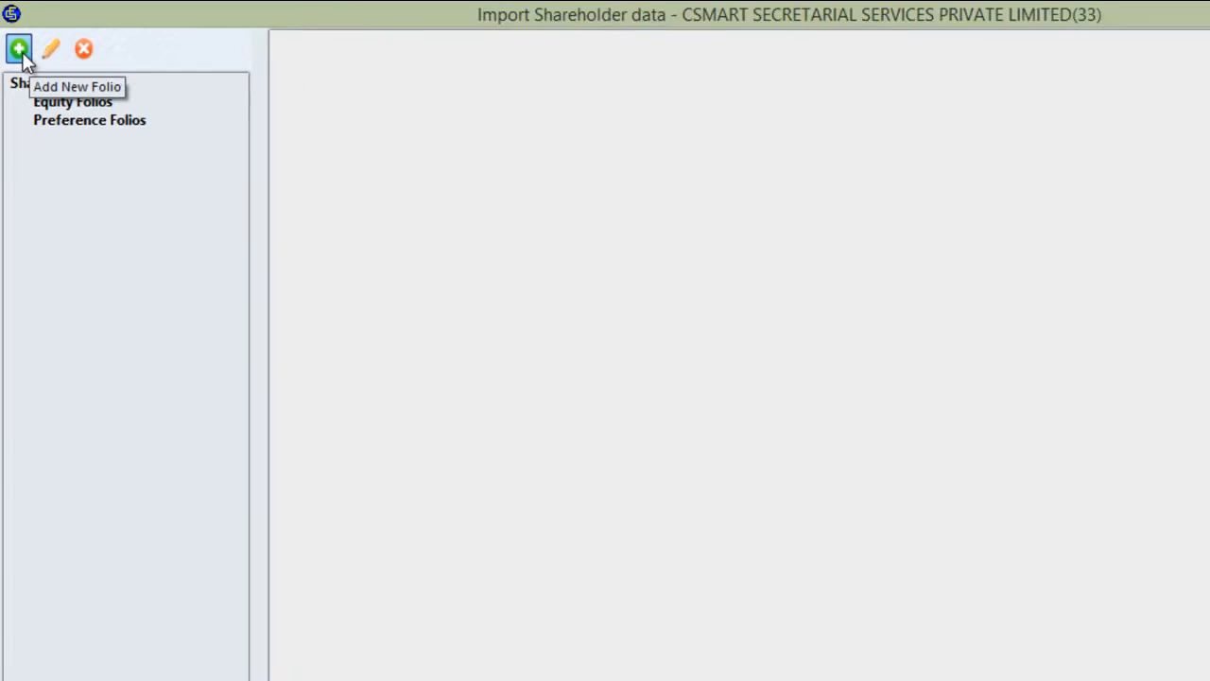
# Start a new Equity folio with the next available folio number and copy the details of the first listed person into it.
pyautogui.click(15, 38)
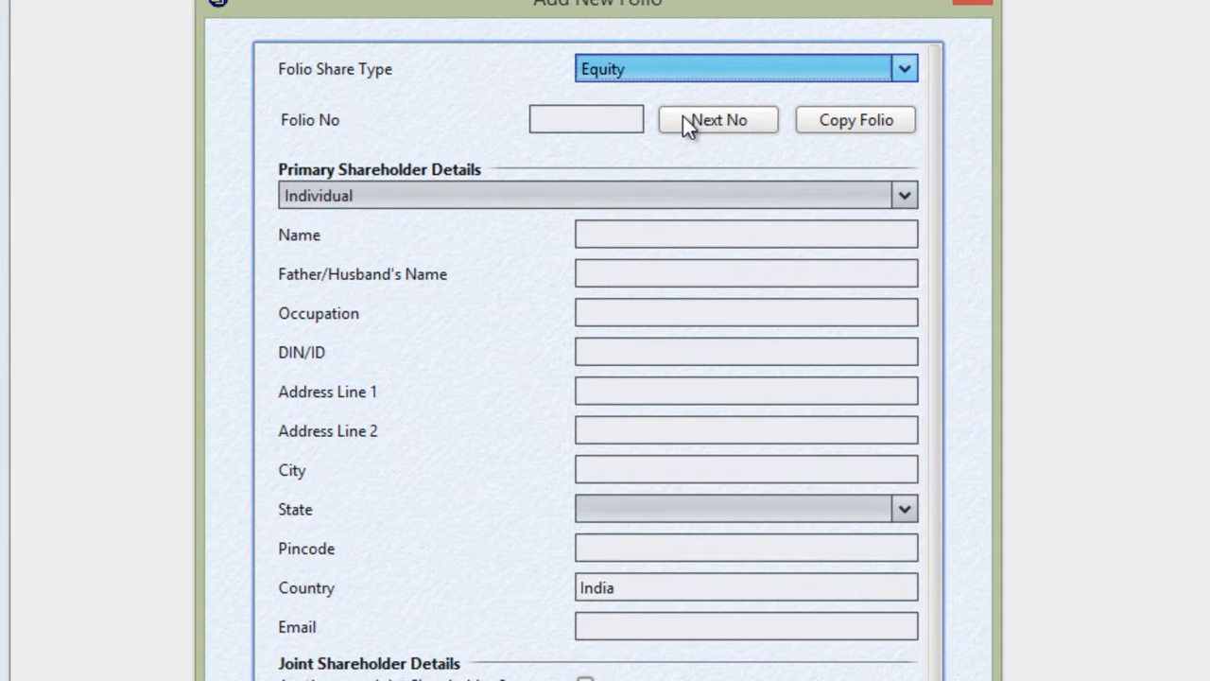
pyautogui.click(685, 116)
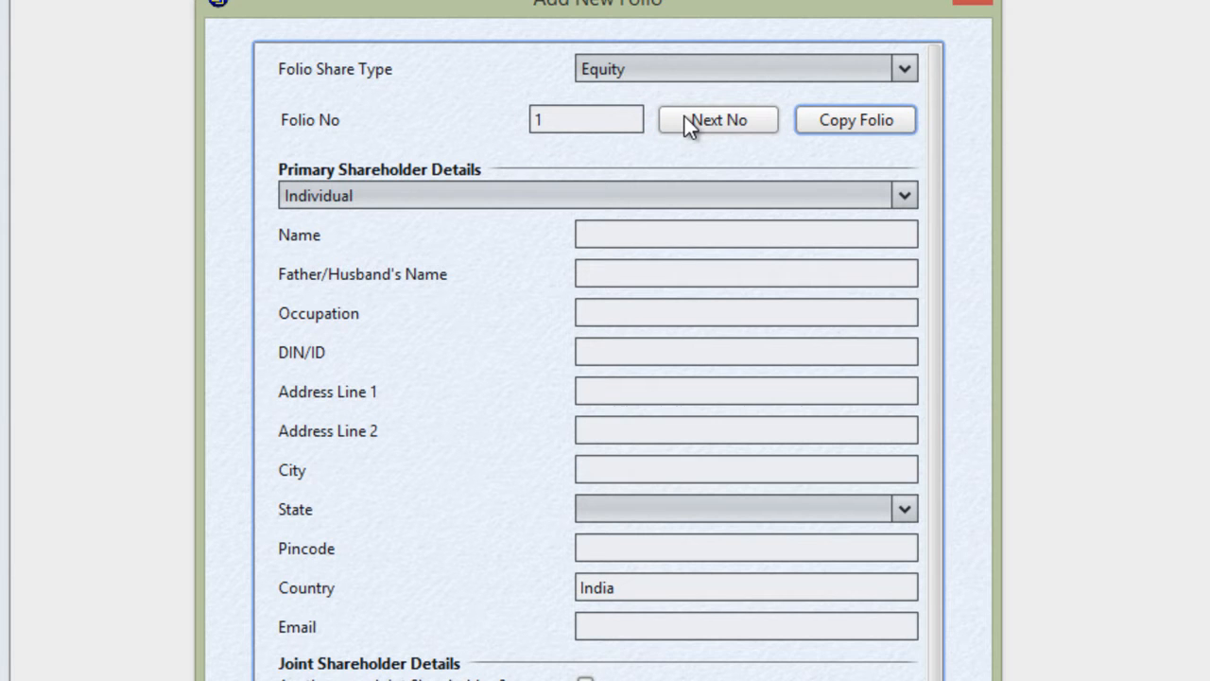
pyautogui.click(863, 116)
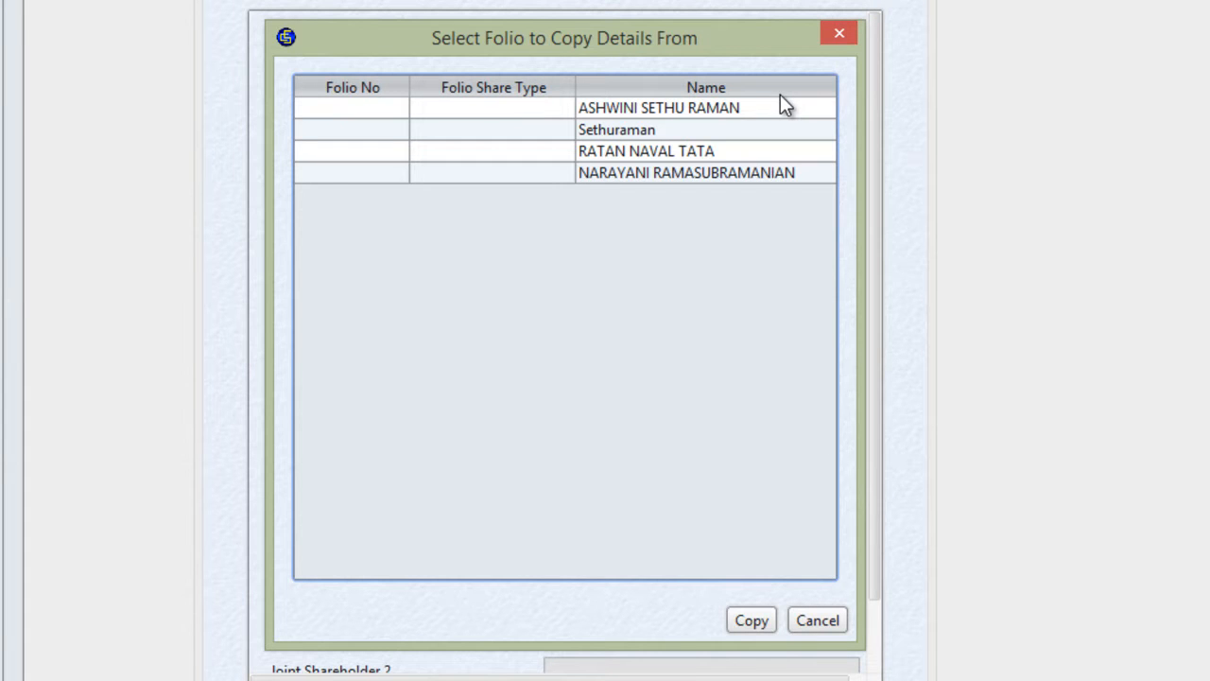
pyautogui.moveTo(703, 34); pyautogui.dragTo(961, 23)
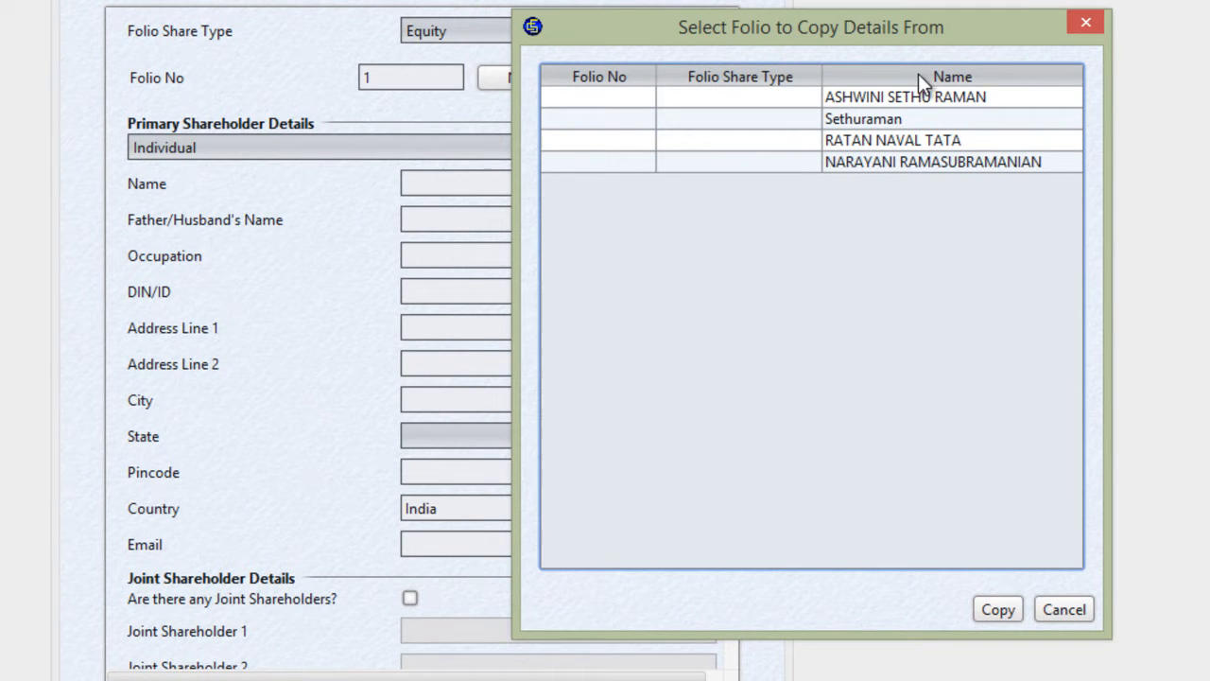
pyautogui.click(907, 98)
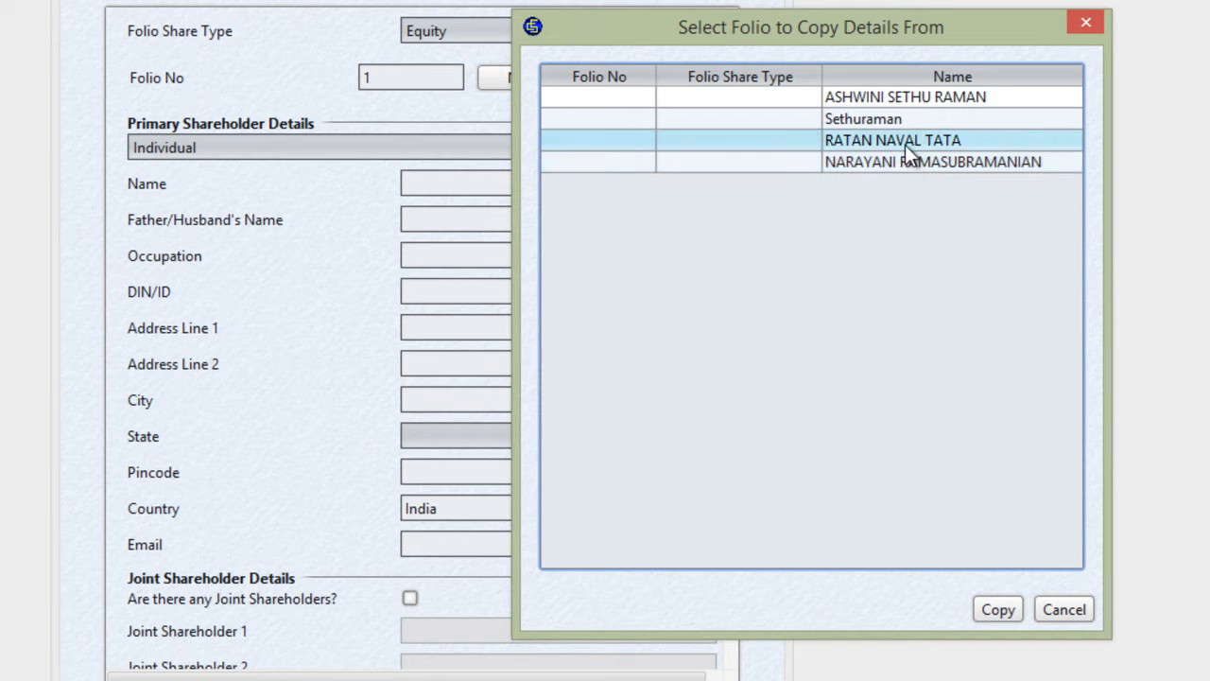
pyautogui.click(905, 96)
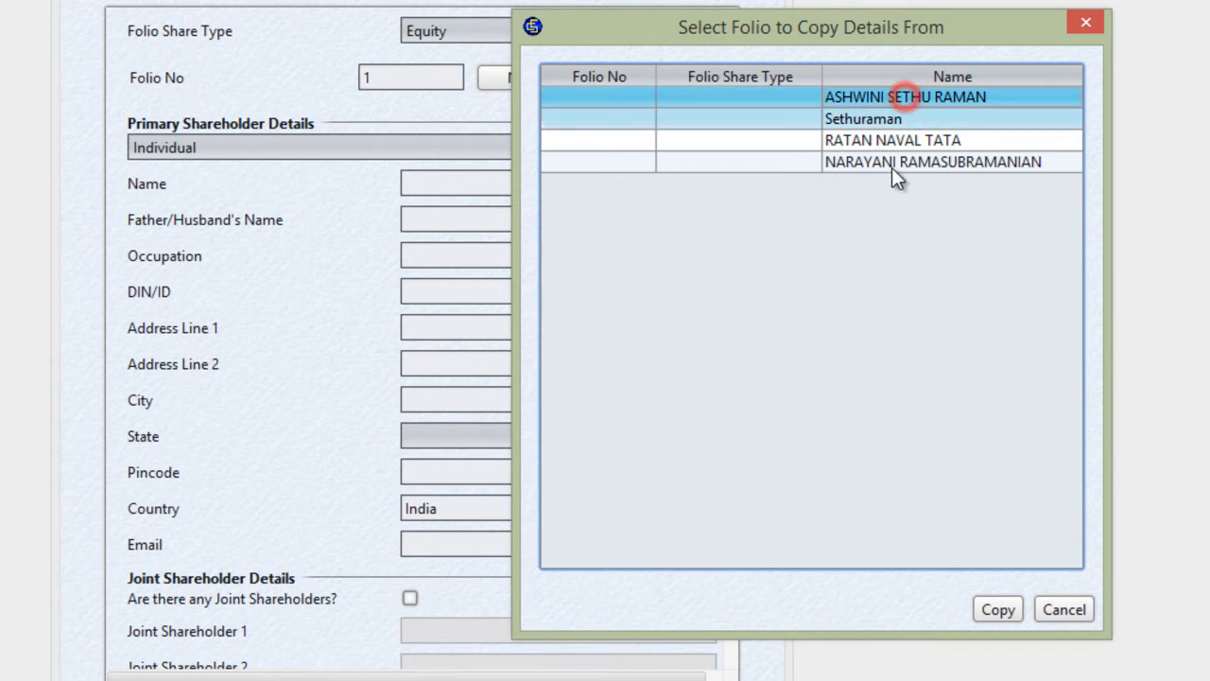
pyautogui.click(1000, 611)
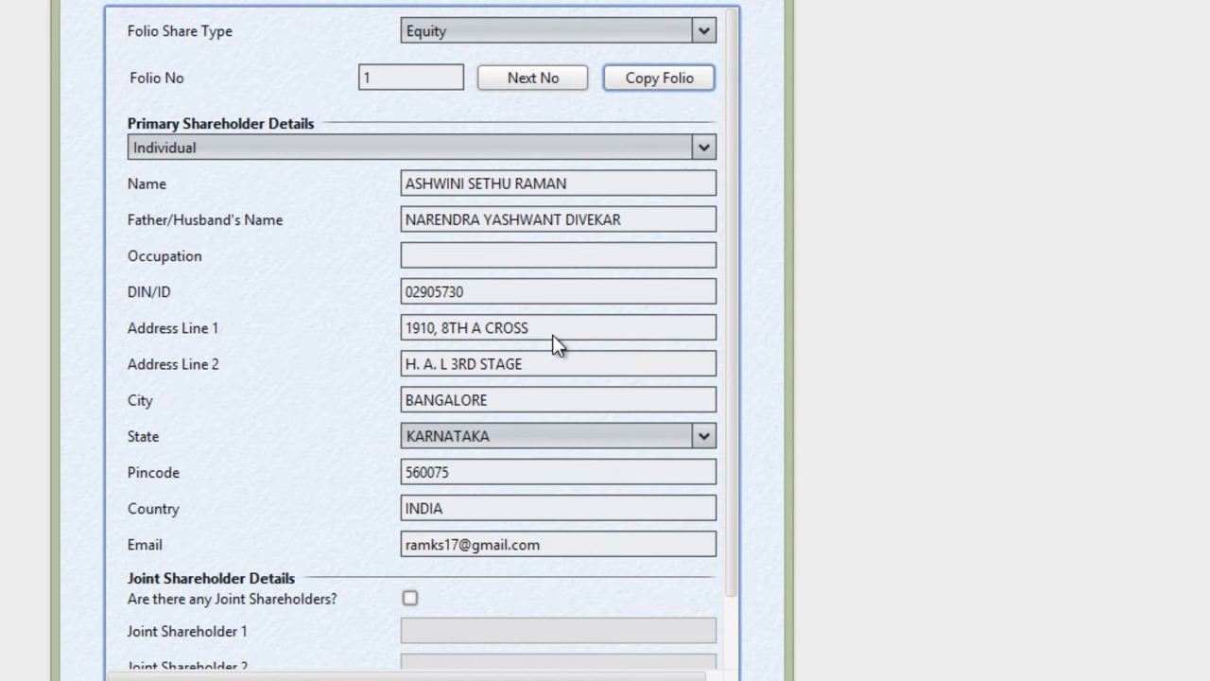
# Set the primary shareholder's occupation to Business and save the first folio.
pyautogui.click(545, 262)
pyautogui.write('Business')
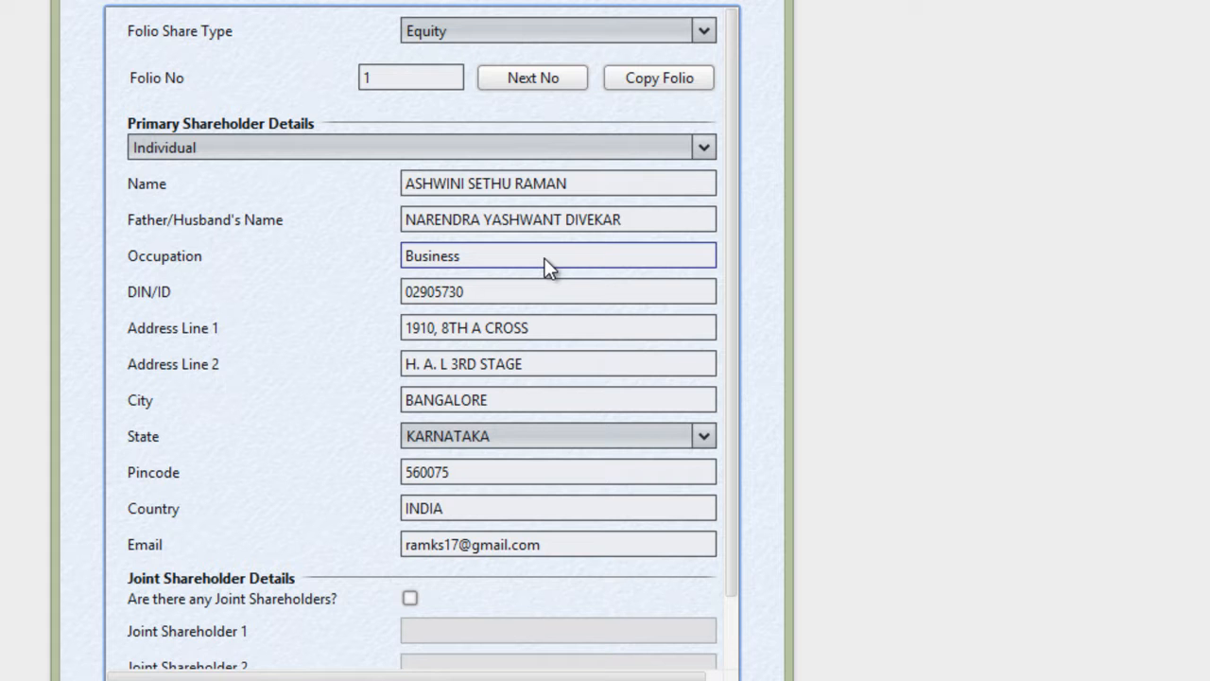
pyautogui.moveTo(527, 294)
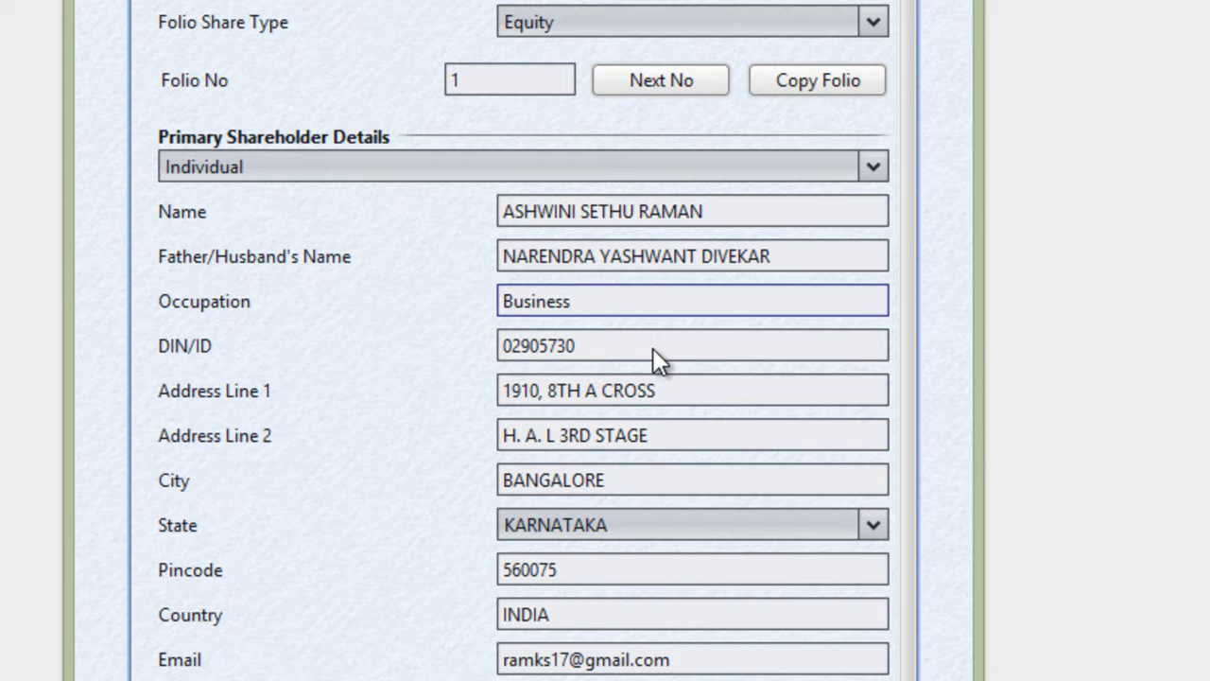
pyautogui.moveTo(905, 324); pyautogui.dragTo(903, 418)
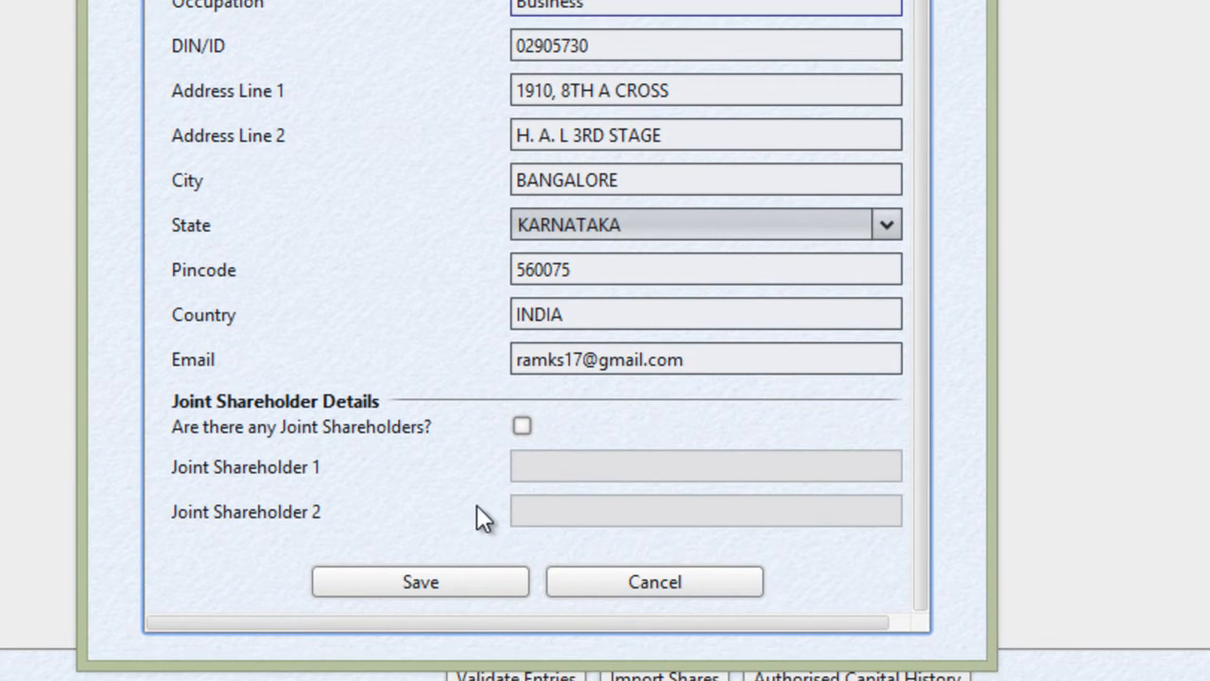
pyautogui.click(421, 579)
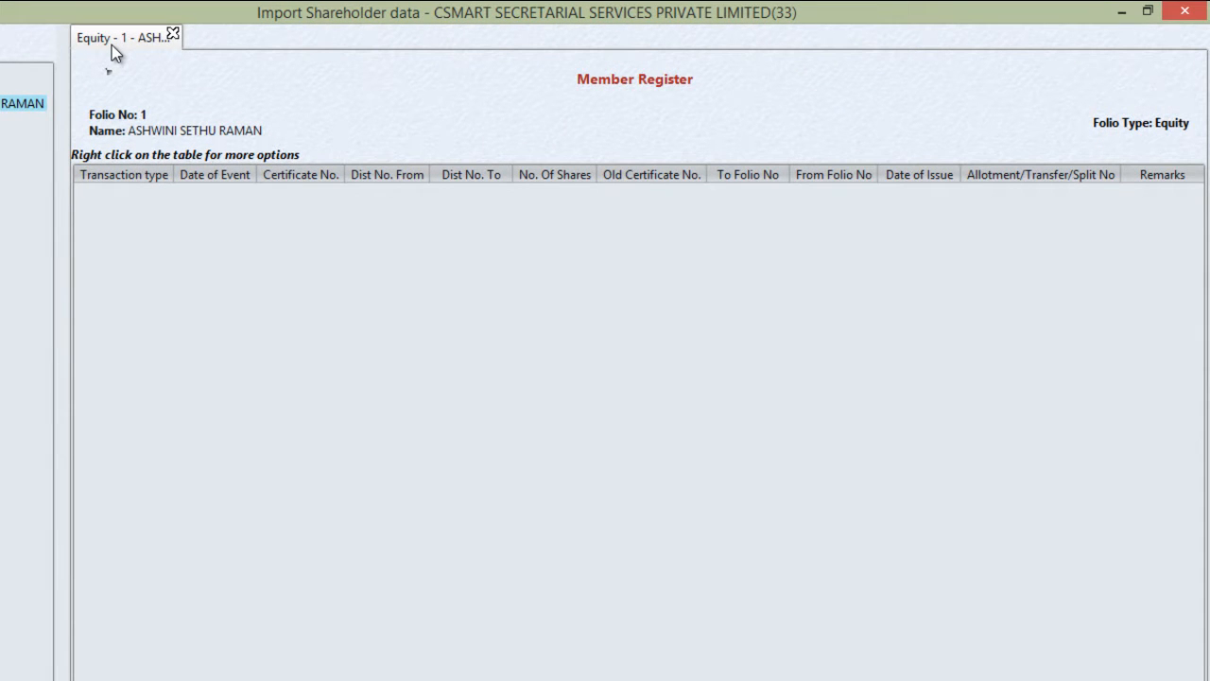
# Start an allotment entry in the first folio's member register, with Date of Event and Date of Issue 01/01/2013.
pyautogui.rightClick(163, 204)
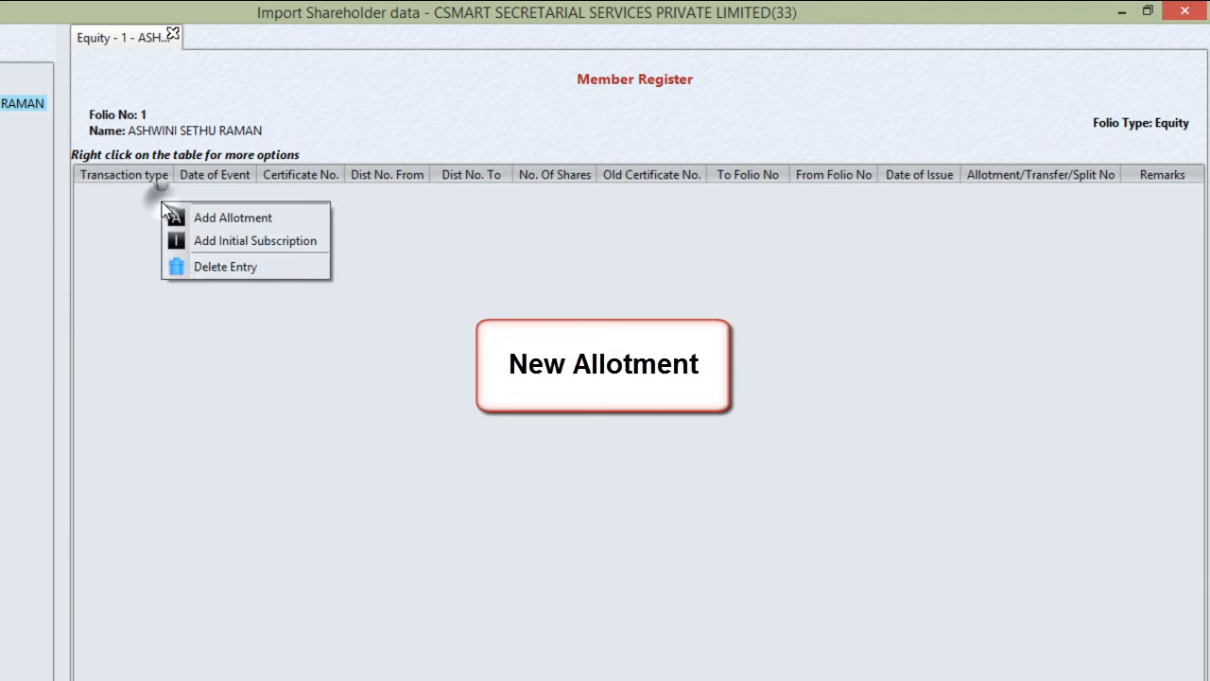
pyautogui.click(218, 219)
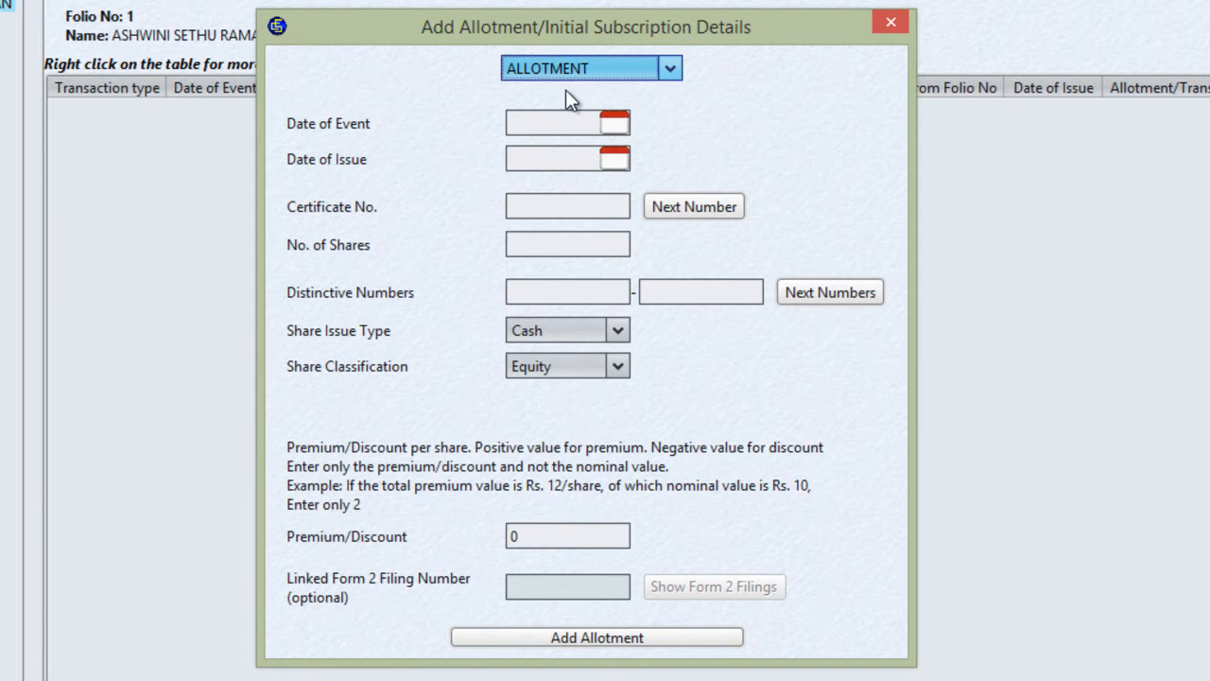
pyautogui.click(562, 121)
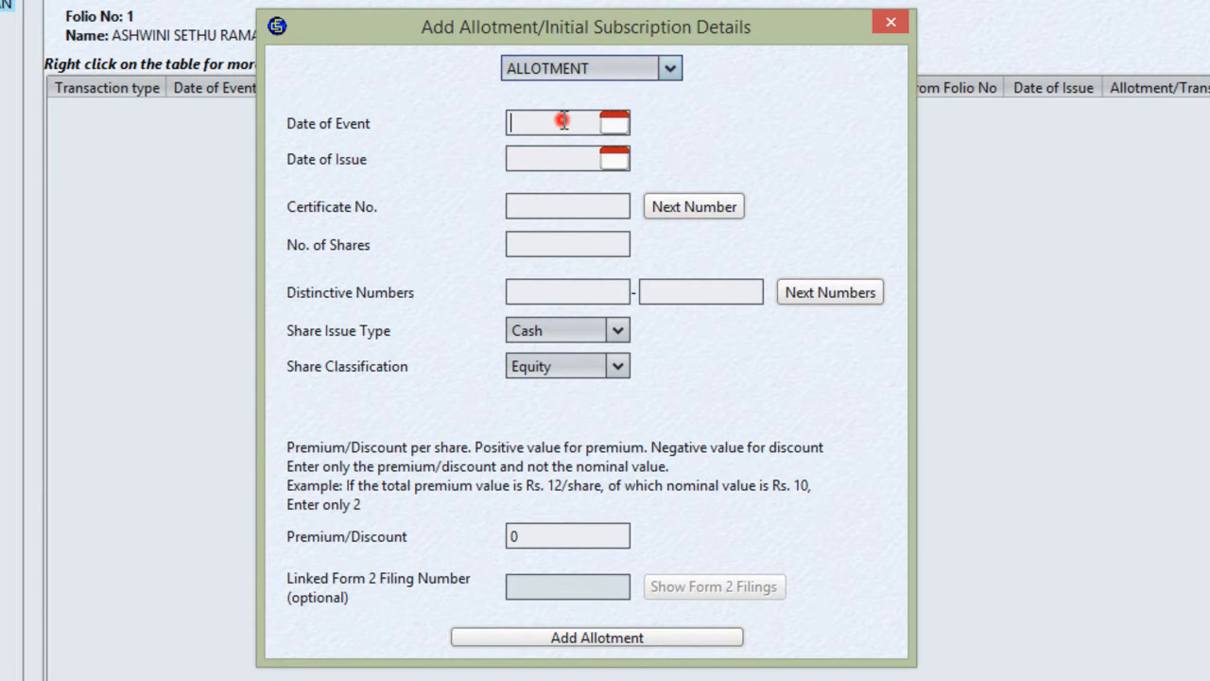
pyautogui.write('01/01/2013')
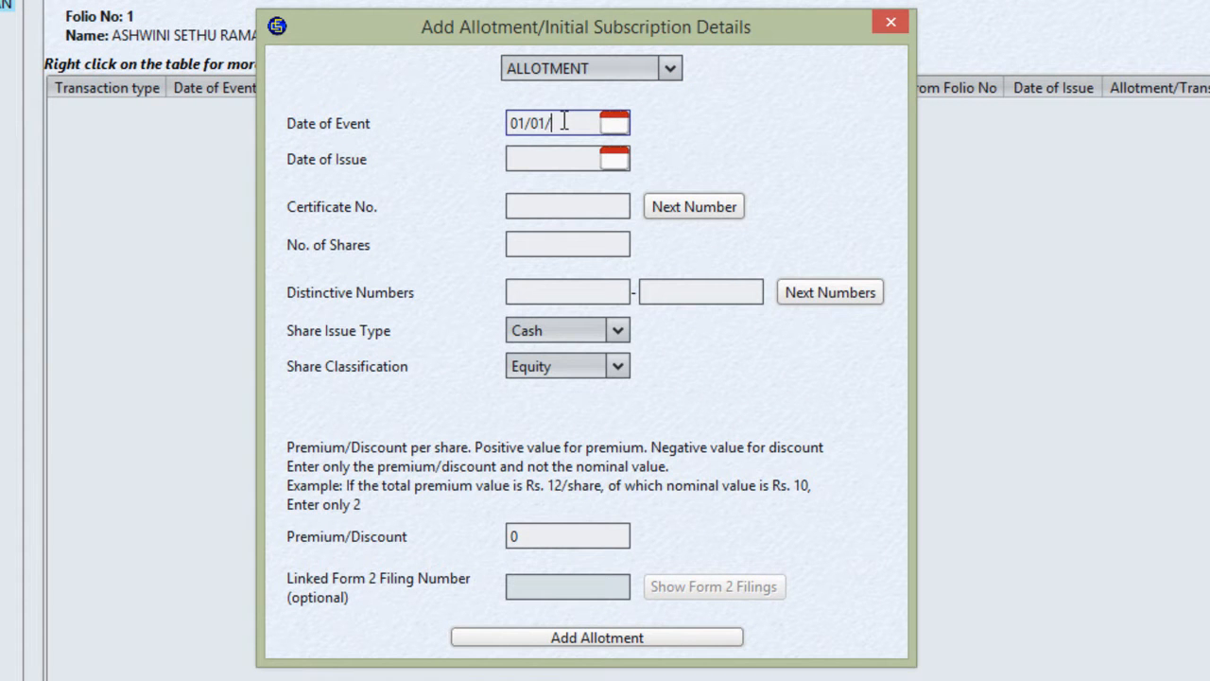
pyautogui.press('Tab')
pyautogui.write('01/01/2013')
pyautogui.press('Tab')
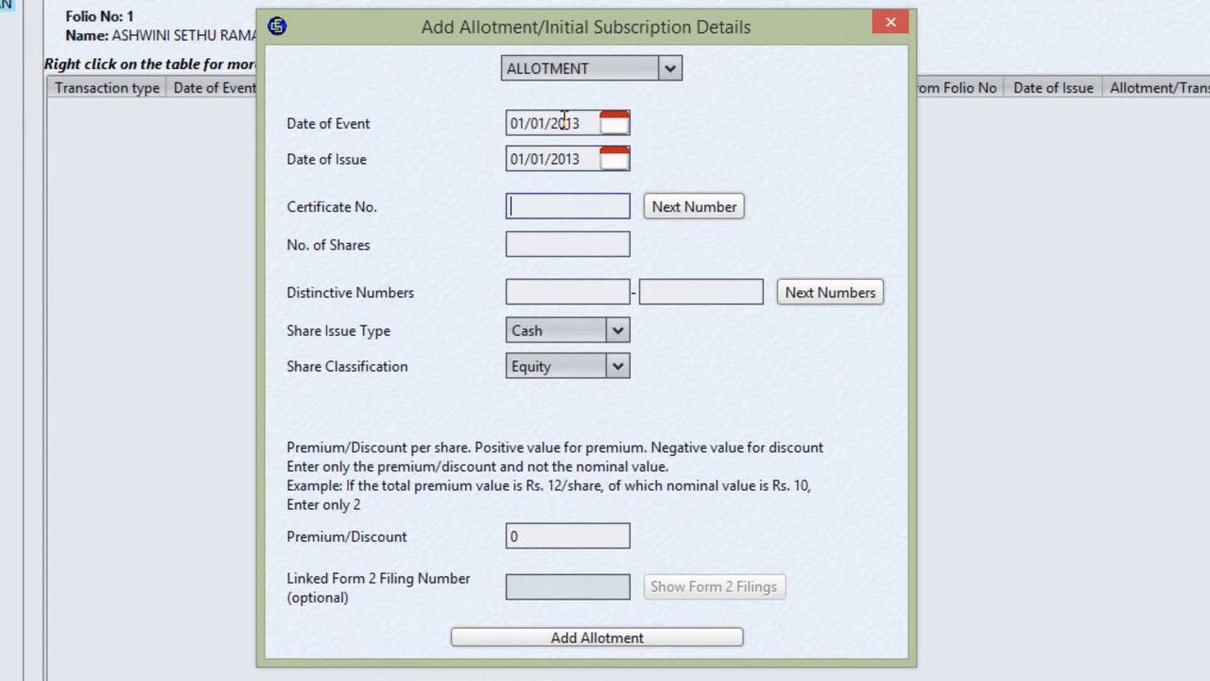
# Add the allotment with the next certificate number, 5000 shares and distinctive numbers 1 to 5000, and widen the Transaction type column.
pyautogui.click(686, 208)
pyautogui.click(575, 247)
pyautogui.write('5000')
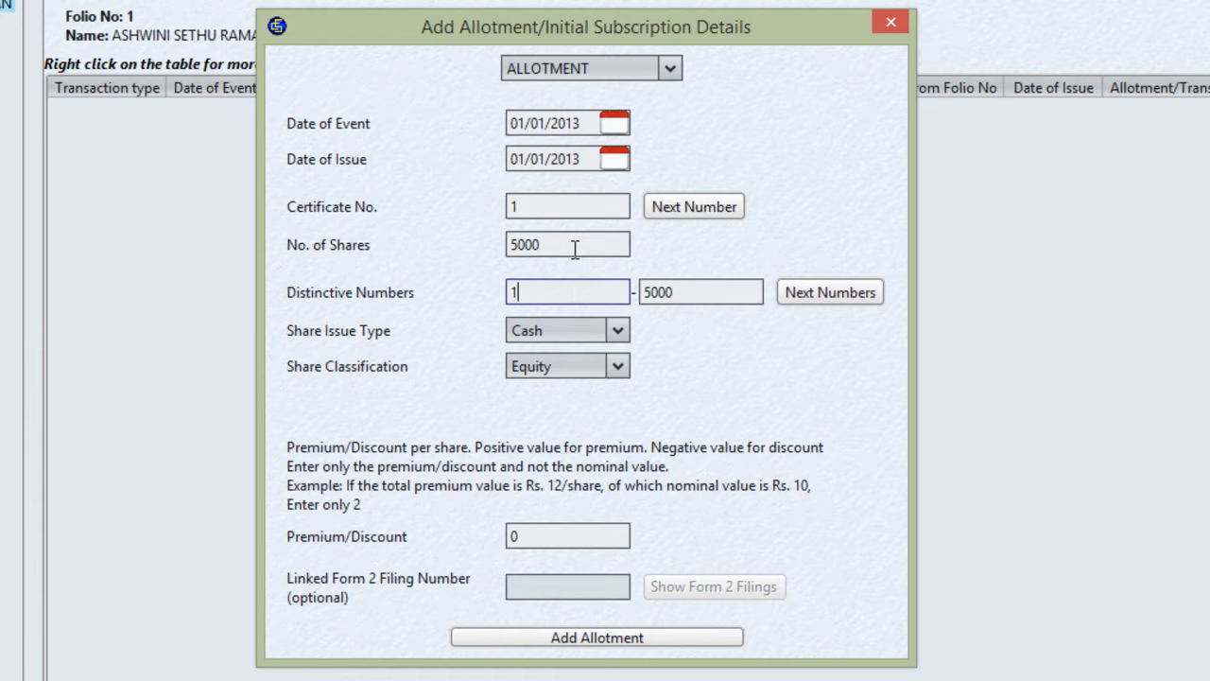
pyautogui.click(573, 639)
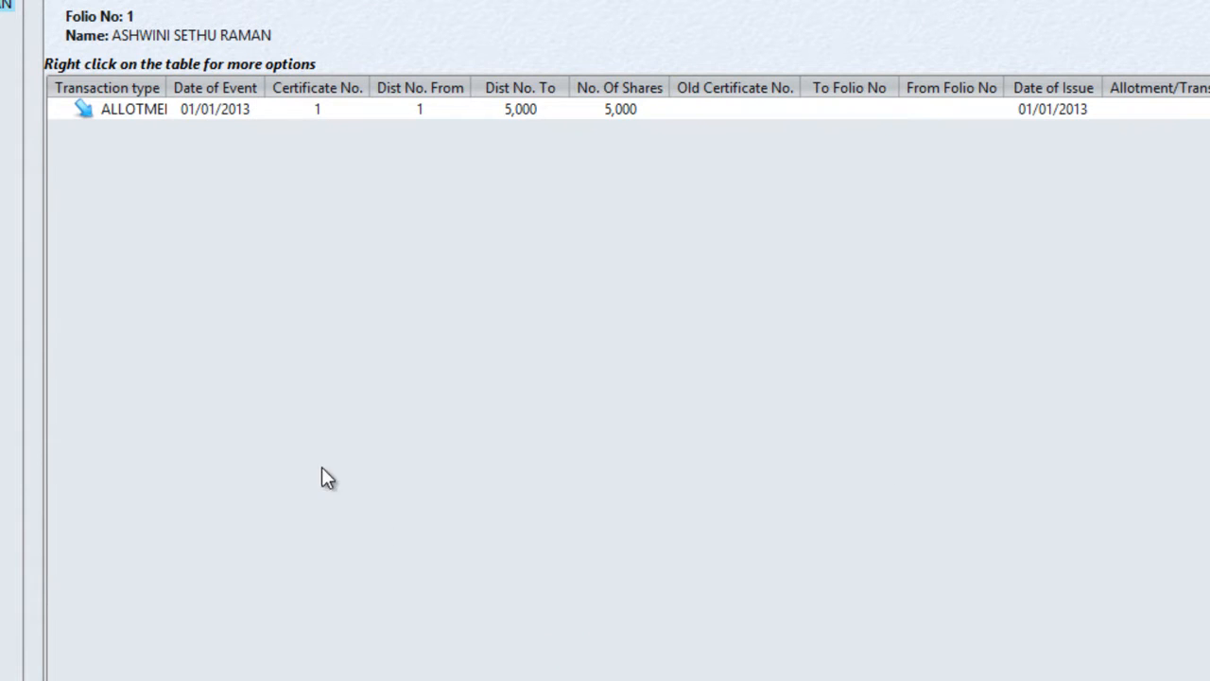
pyautogui.moveTo(167, 87); pyautogui.dragTo(198, 87)
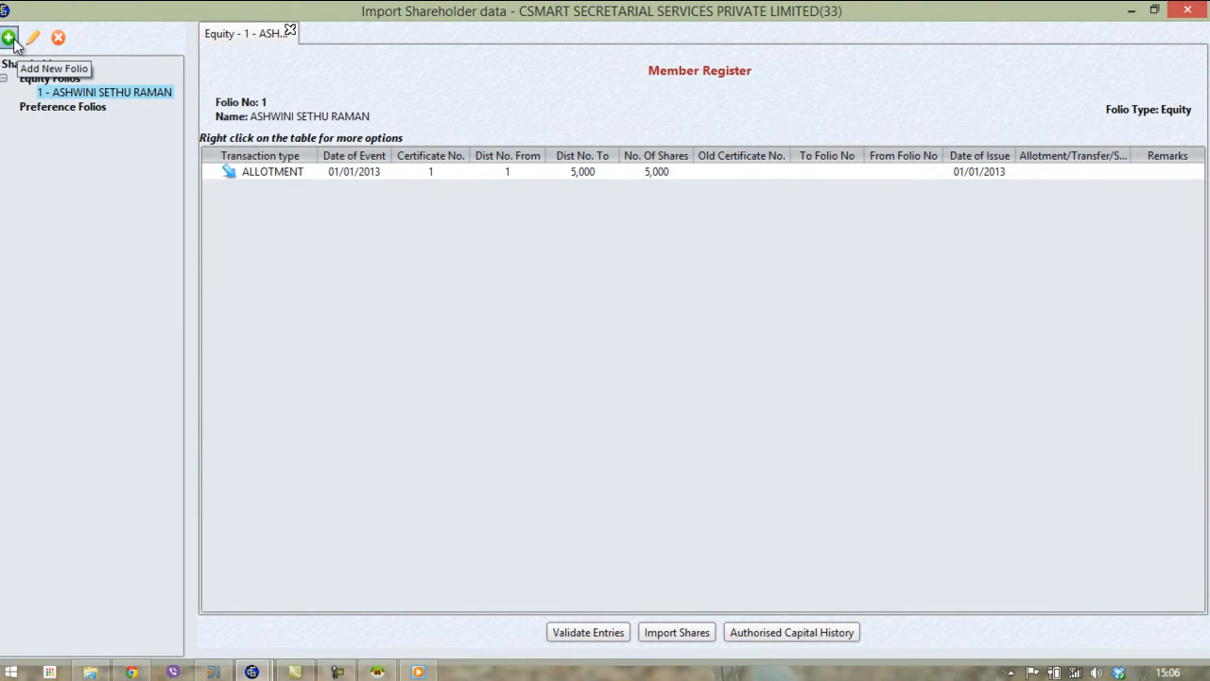
# Start another Equity folio with the next available folio number and copy the second listed person's details into it.
pyautogui.click(9, 38)
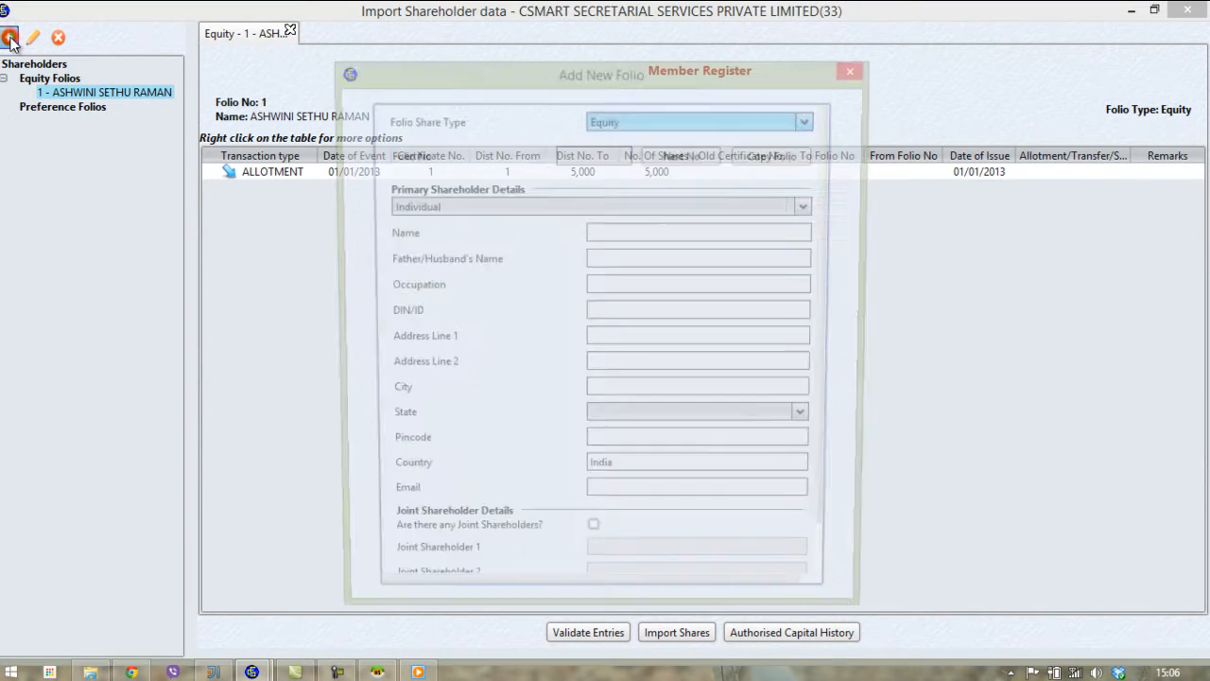
pyautogui.click(667, 153)
pyautogui.click(768, 154)
pyautogui.click(725, 190)
pyautogui.click(730, 556)
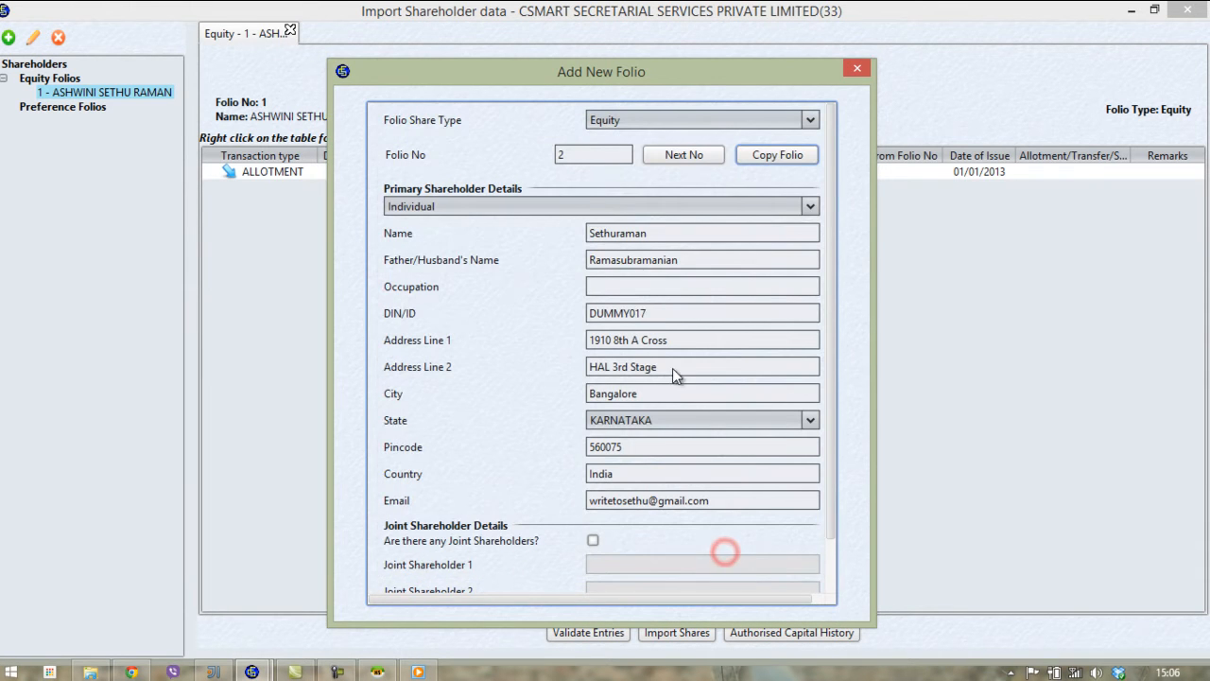
# Enter Business as the occupation in the second folio and save it.
pyautogui.click(624, 286)
pyautogui.write('Business')
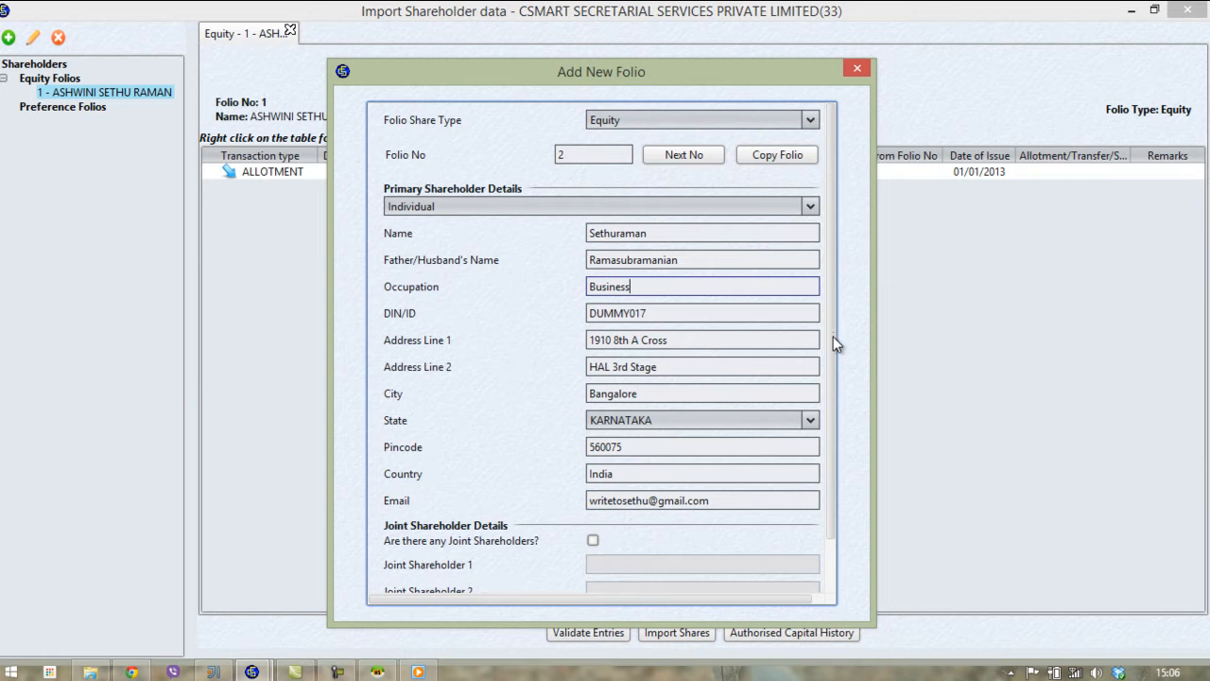
pyautogui.scroll(-1, 827, 397)
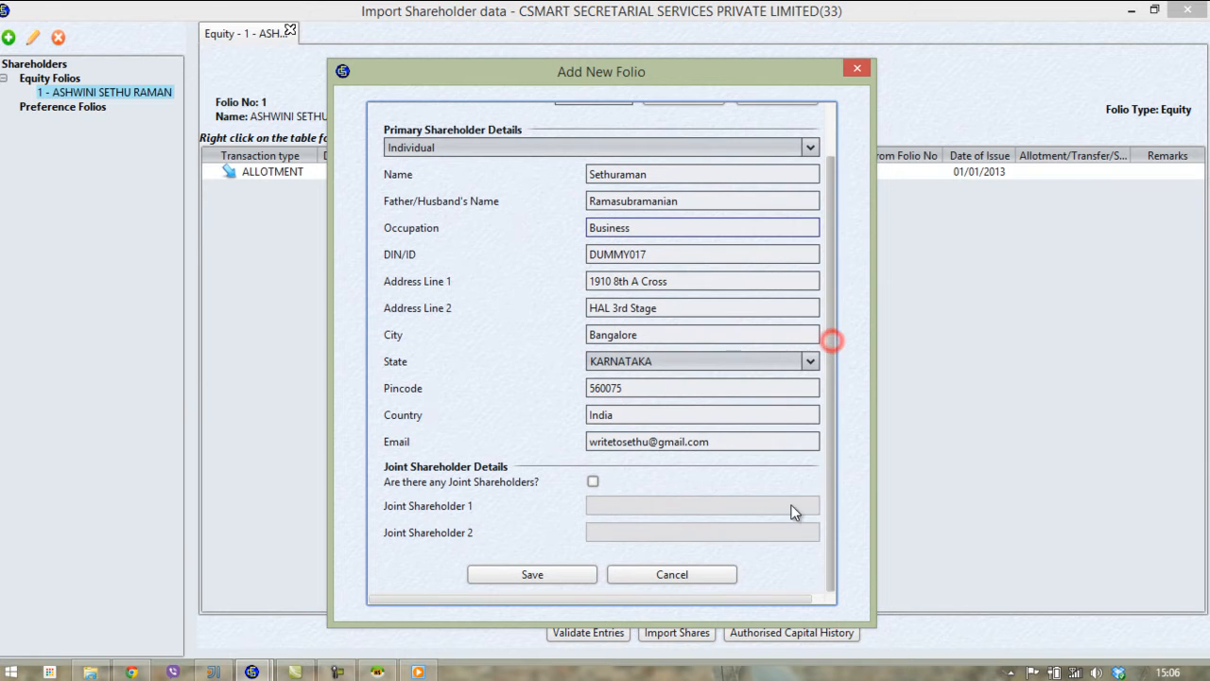
pyautogui.click(544, 579)
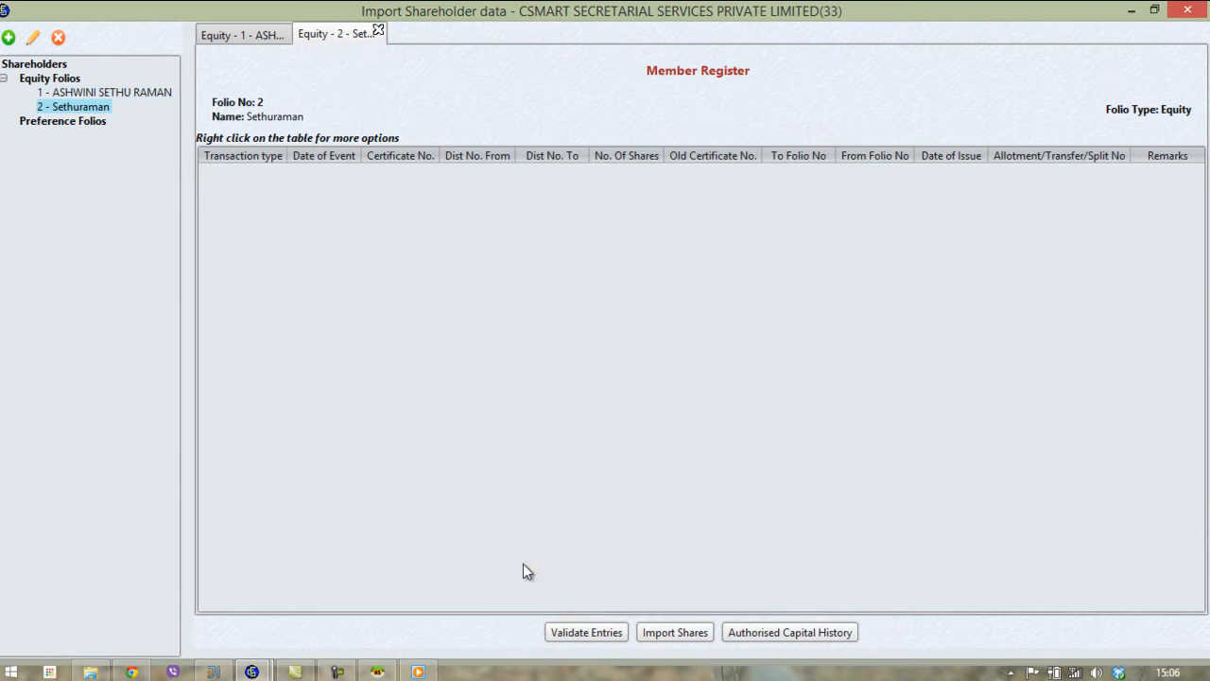
# Add an allotment to the second folio: both dates 01/01/2013, certificate 2, 5000 shares, distinctive numbers 5001 to 10000.
pyautogui.rightClick(265, 189)
pyautogui.click(280, 205)
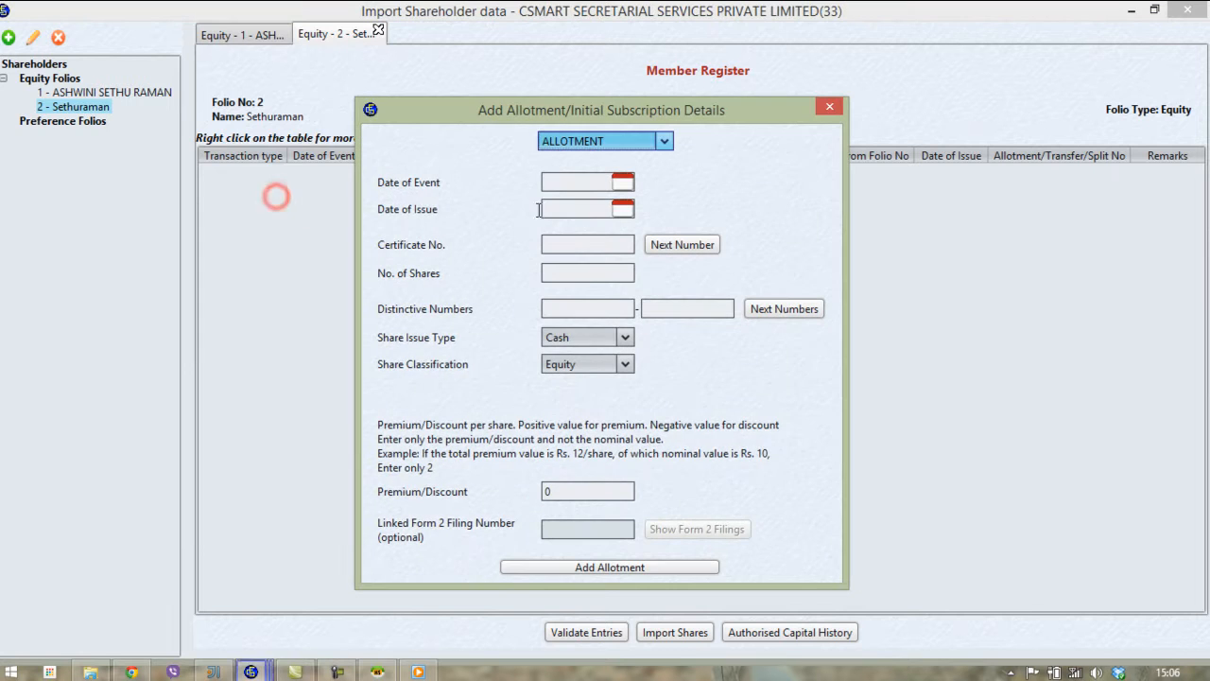
pyautogui.click(585, 183)
pyautogui.write('01/01/2013')
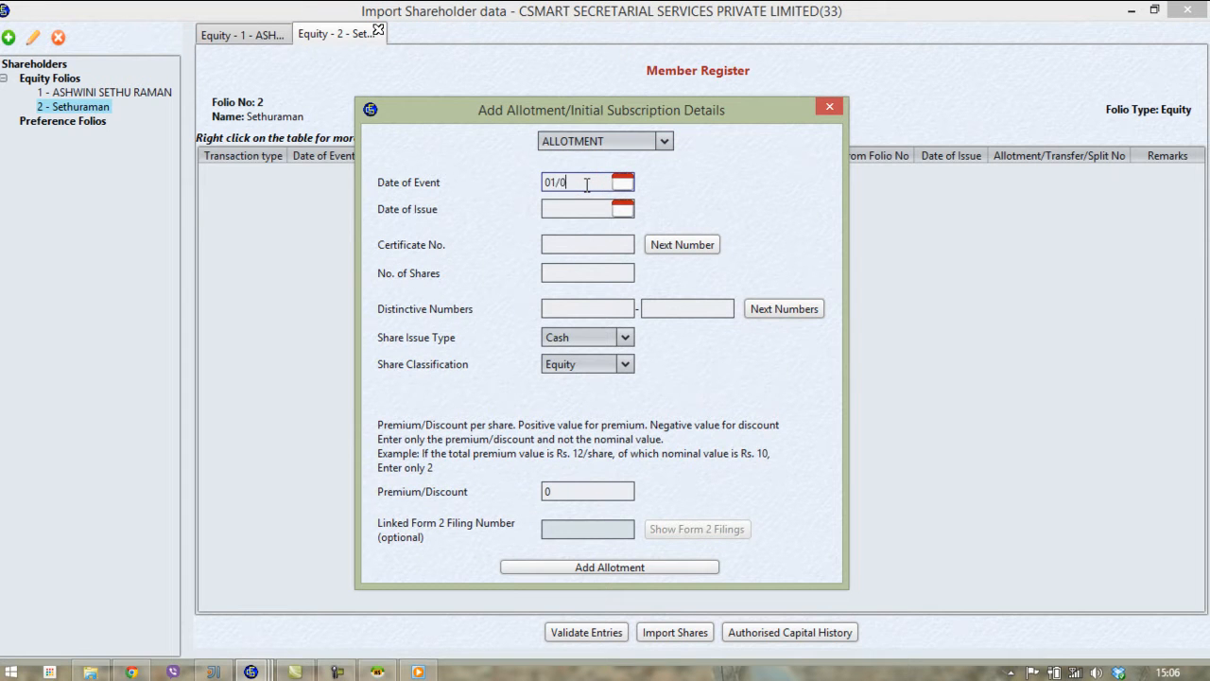
pyautogui.press('Tab')
pyautogui.write('01/01/')
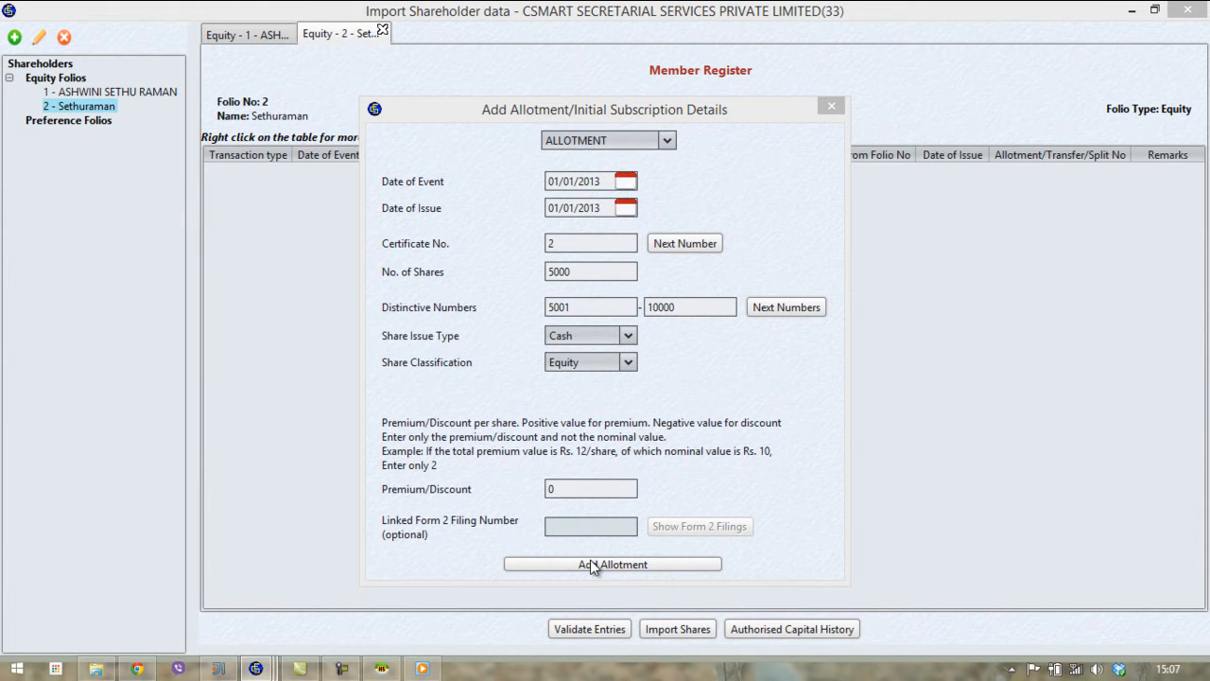
pyautogui.click(593, 564)
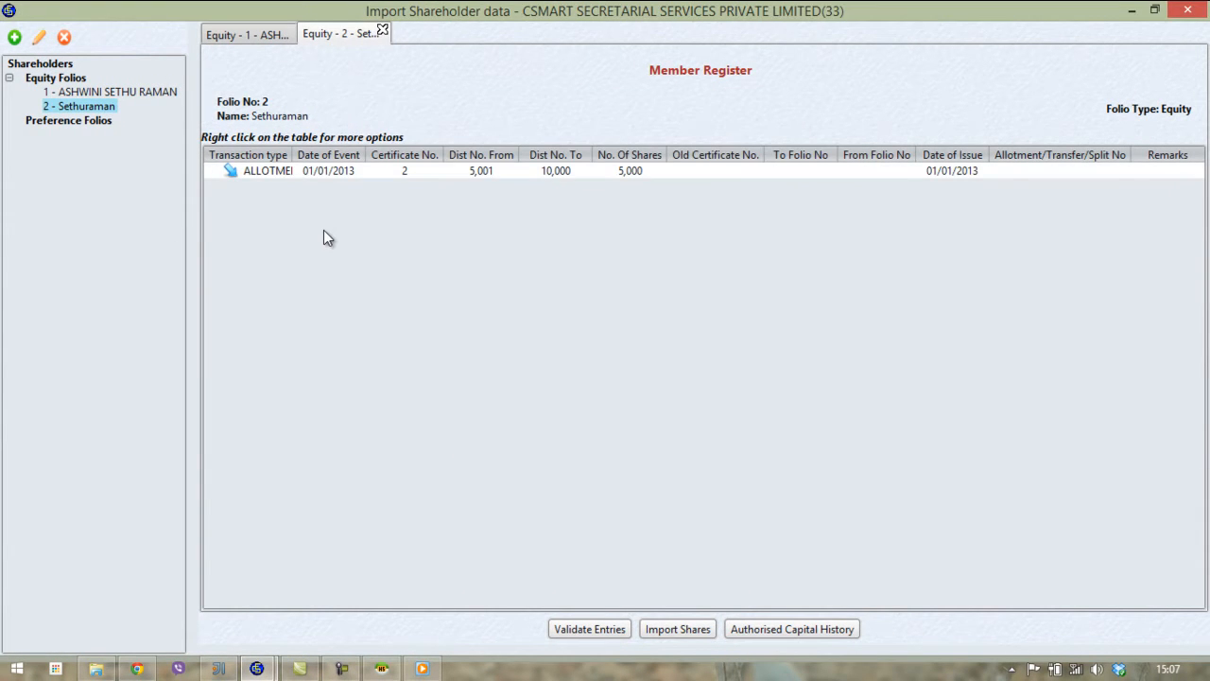
# Widen the Transaction type column in the second folio and review its allotment details without editing them.
pyautogui.moveTo(294, 152); pyautogui.dragTo(312, 154)
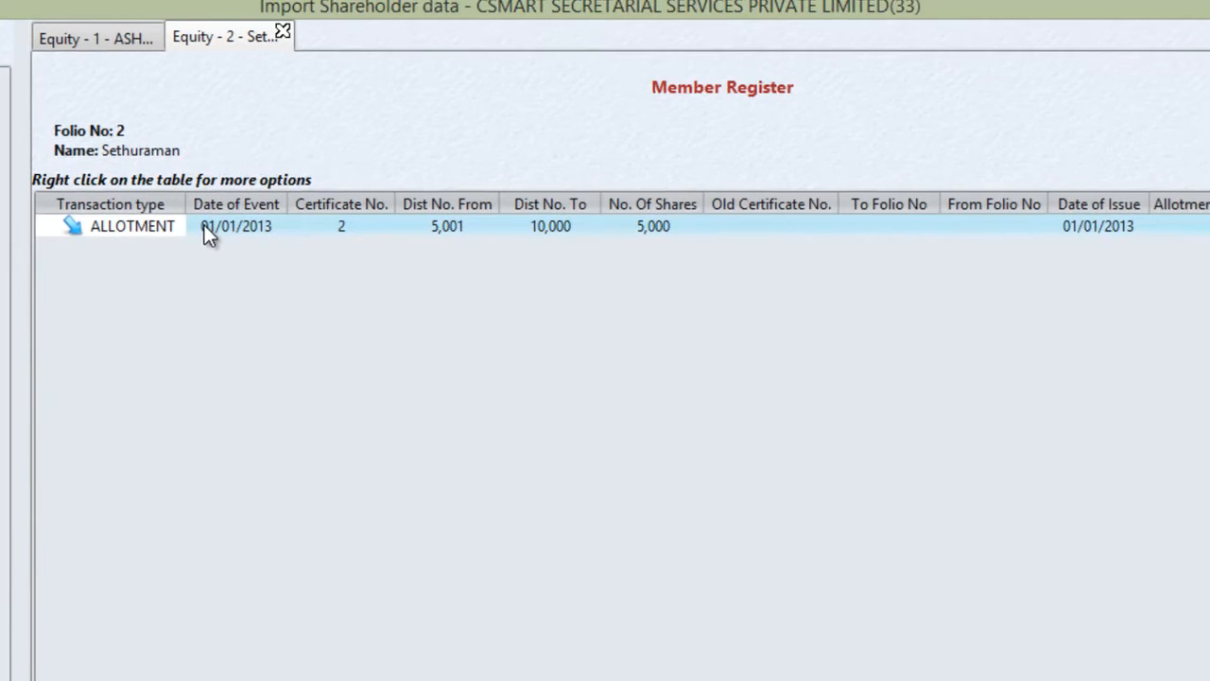
pyautogui.rightClick(209, 233)
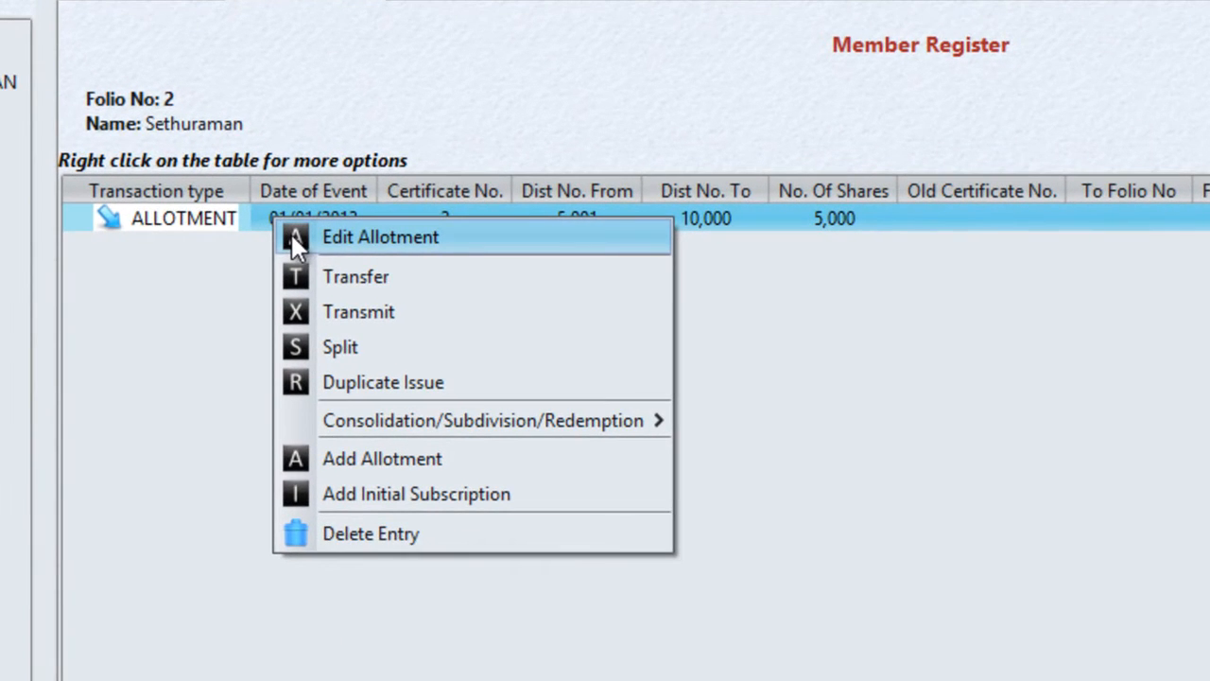
pyautogui.click(293, 236)
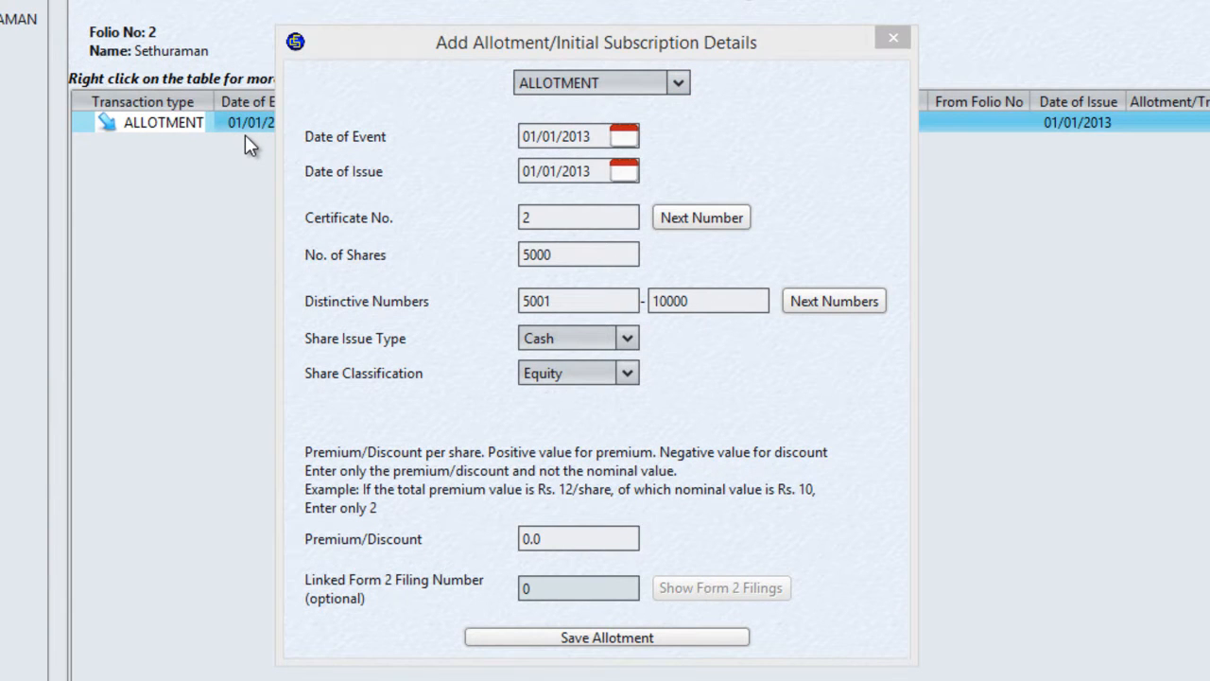
pyautogui.click(405, 44)
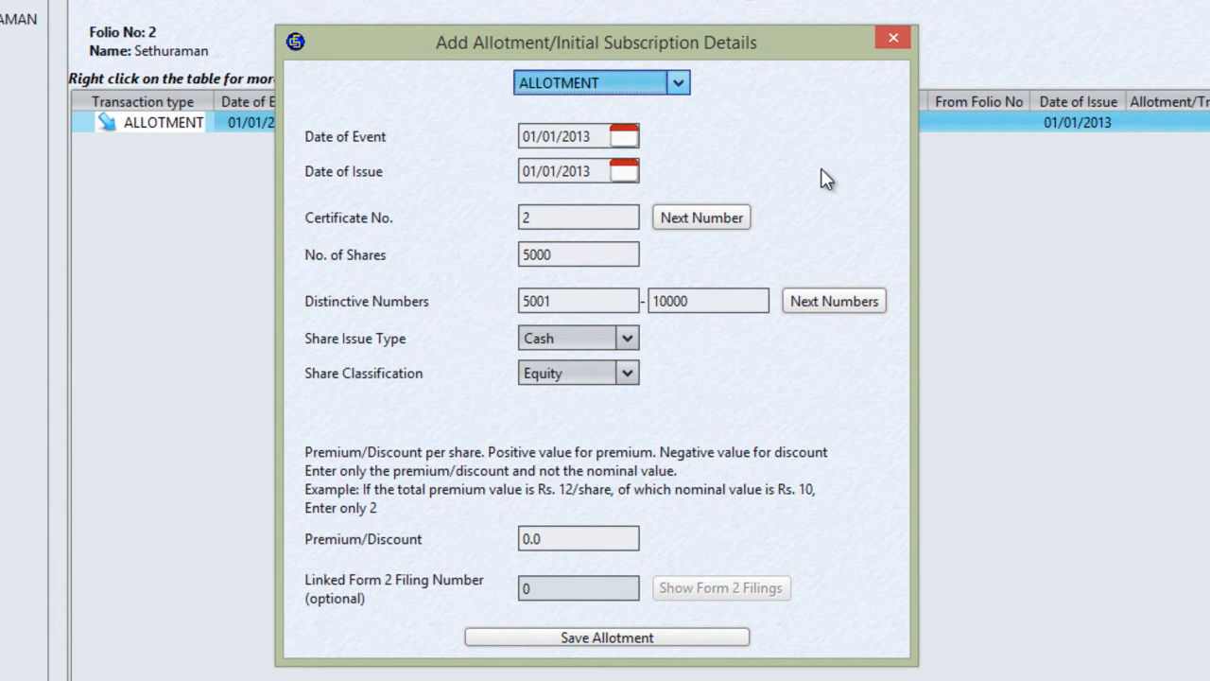
pyautogui.click(892, 37)
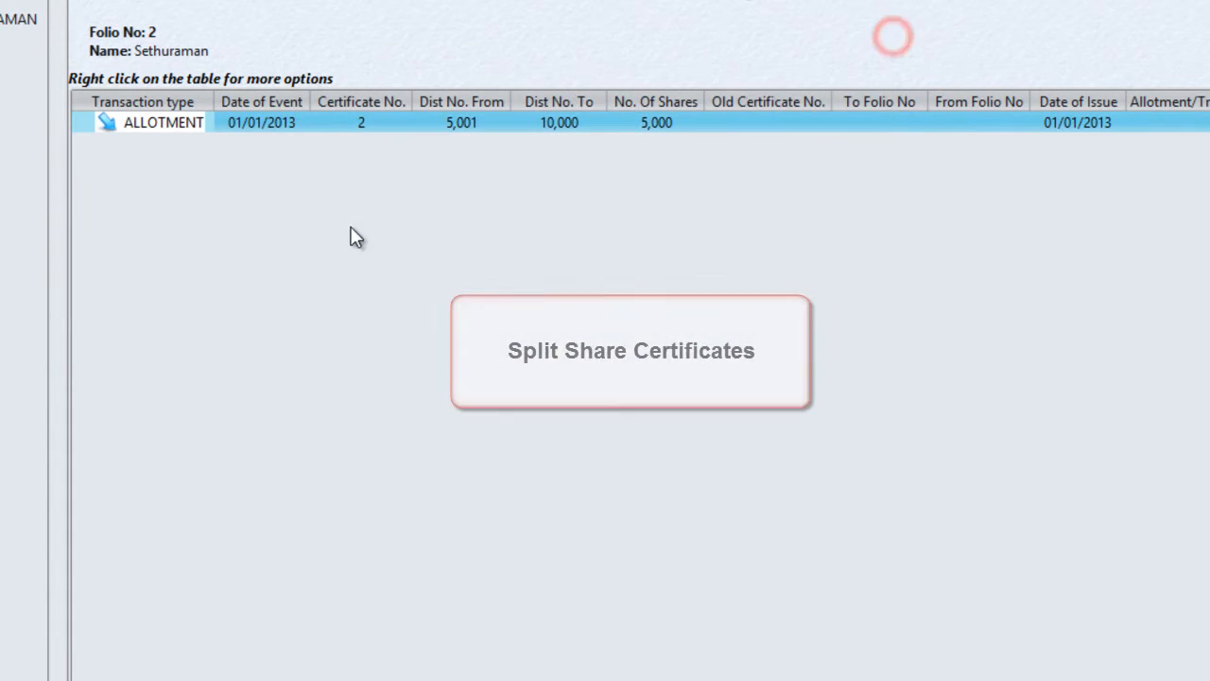
# Start splitting share certificate 2 in the second folio, with 02/01/2013 as both the date of split and the date of issue.
pyautogui.rightClick(297, 124)
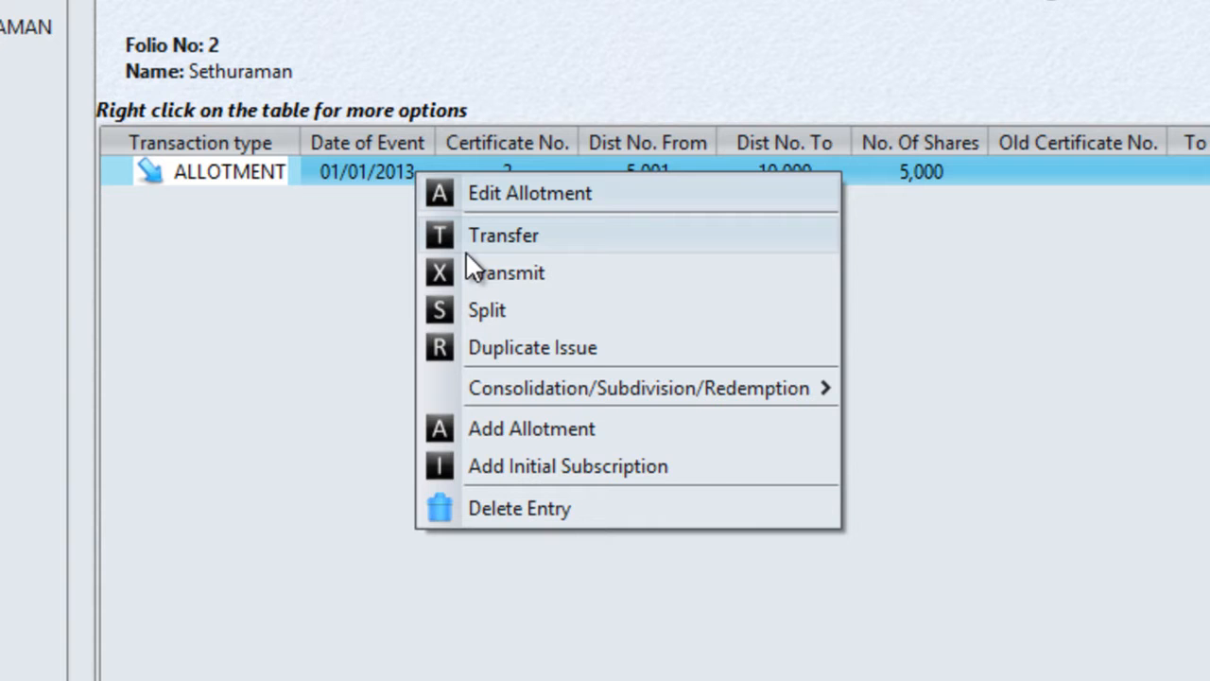
pyautogui.click(492, 312)
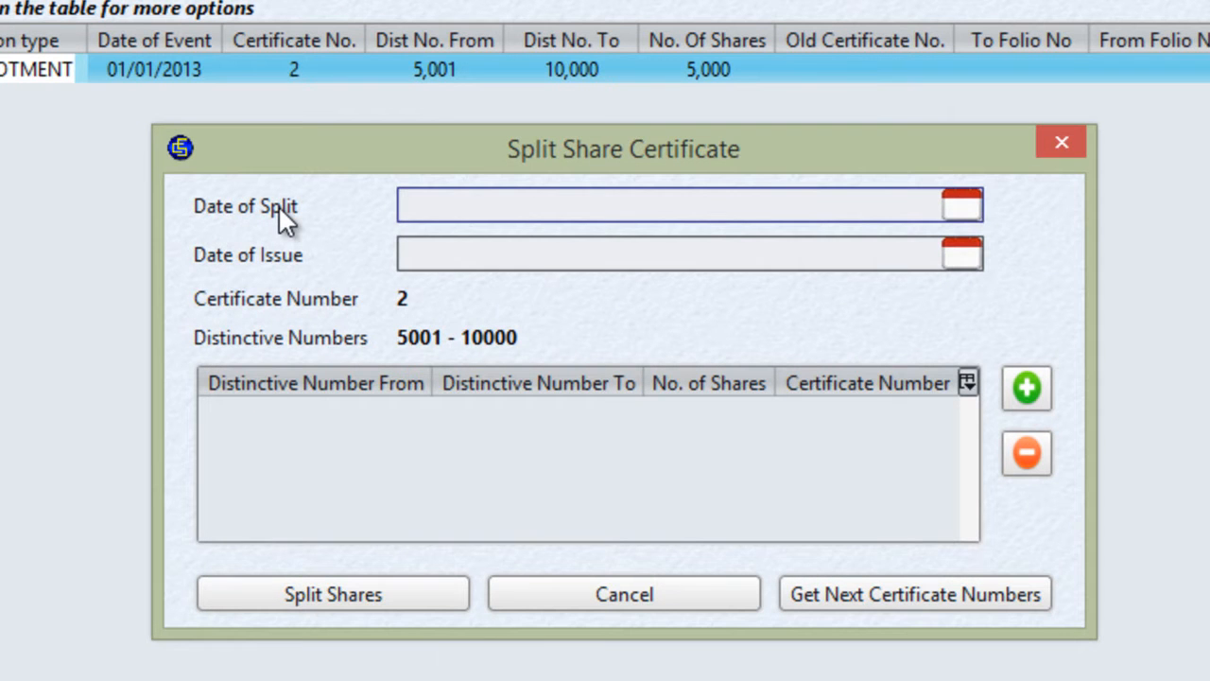
pyautogui.write('02/01/2013')
pyautogui.press('Tab')
pyautogui.write('02/01/2013')
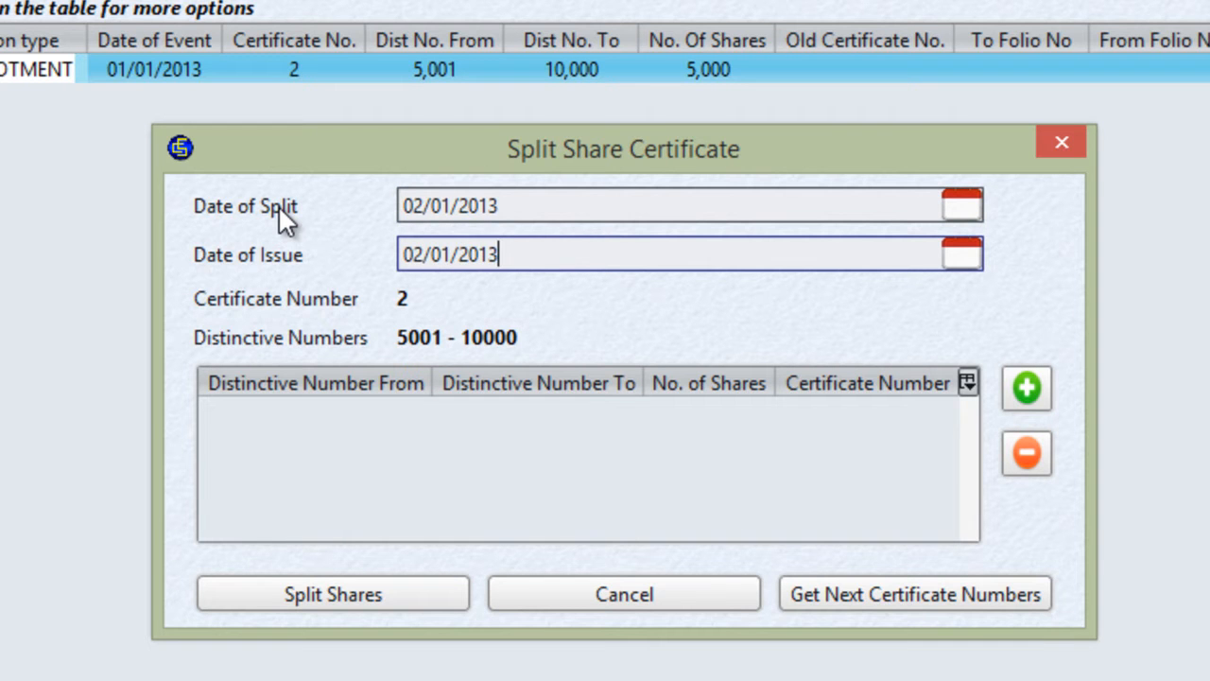
# Add a split row for distinctive numbers 5001 to 8000 and assign it the next certificate number.
pyautogui.click(1026, 390)
pyautogui.write('8000')
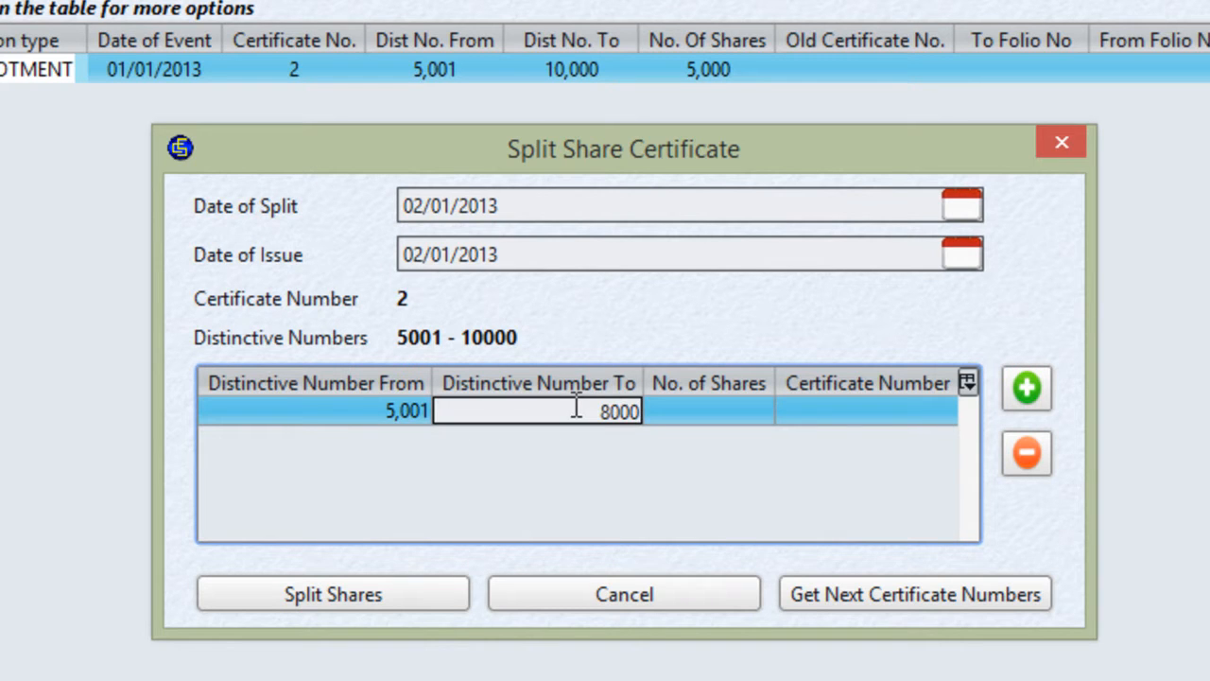
pyautogui.press('Tab')
pyautogui.press('Tab')
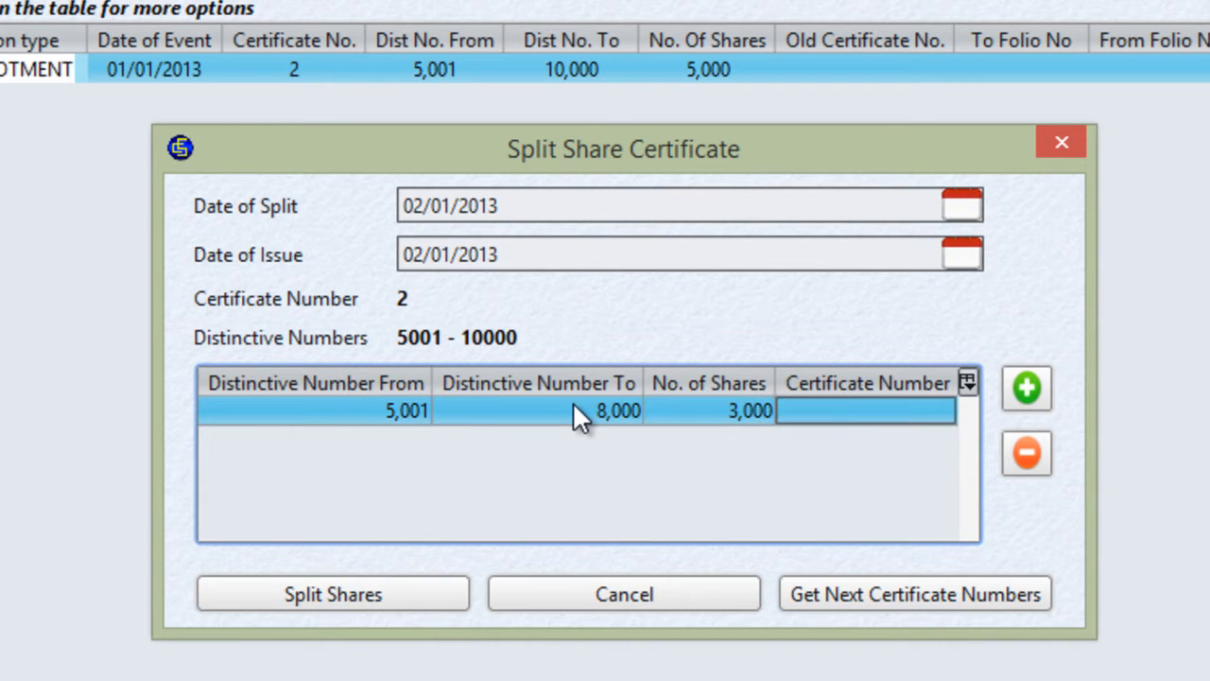
pyautogui.click(912, 605)
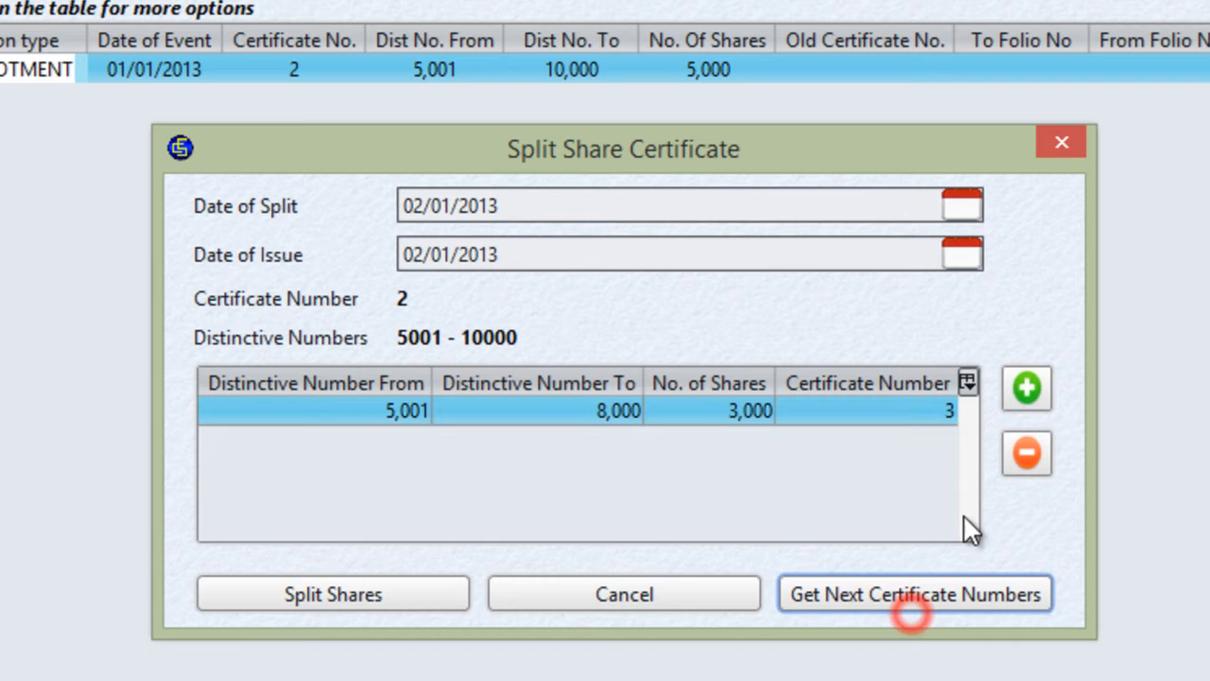
# Add a second split row for distinctive numbers 8001 to 10000 with the next certificate number, and split the shares.
pyautogui.click(1027, 386)
pyautogui.write('10000')
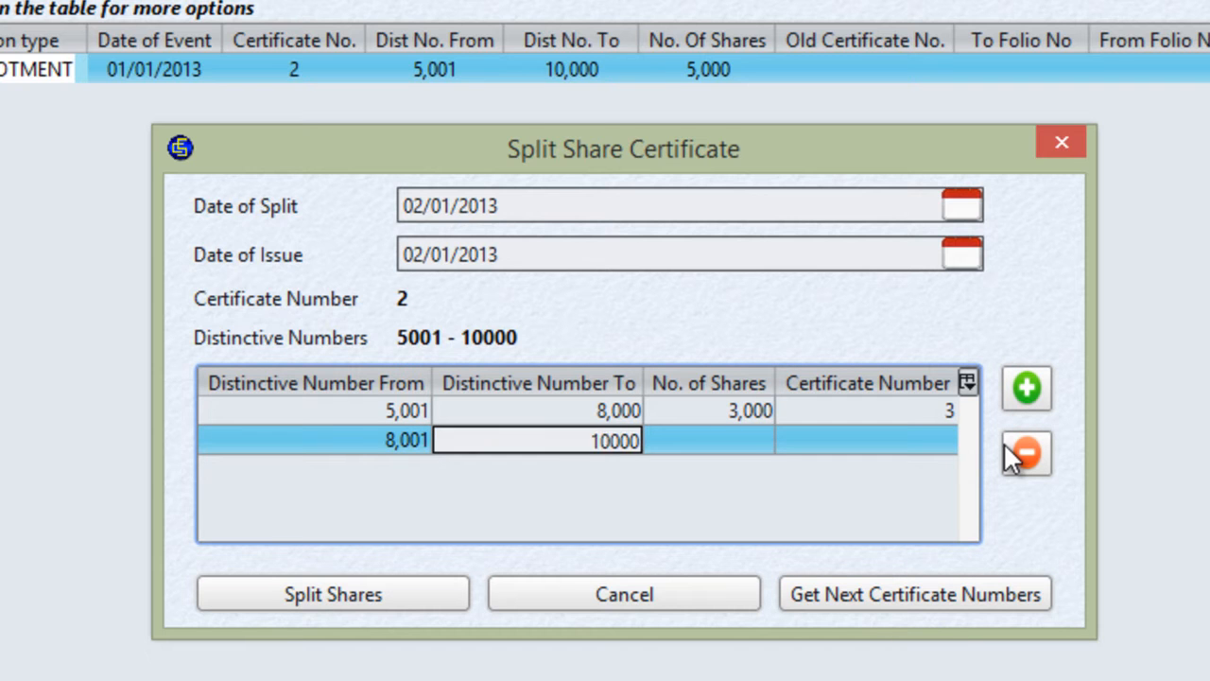
pyautogui.press('Tab')
pyautogui.press('Tab')
pyautogui.click(928, 586)
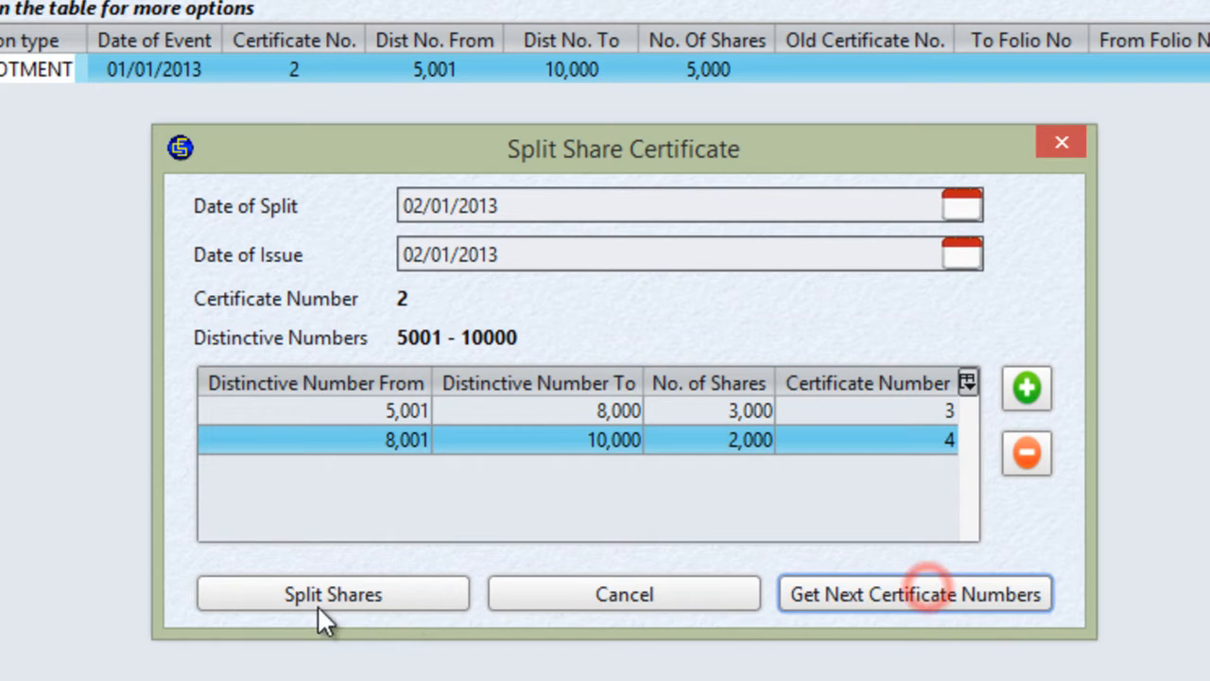
pyautogui.click(289, 594)
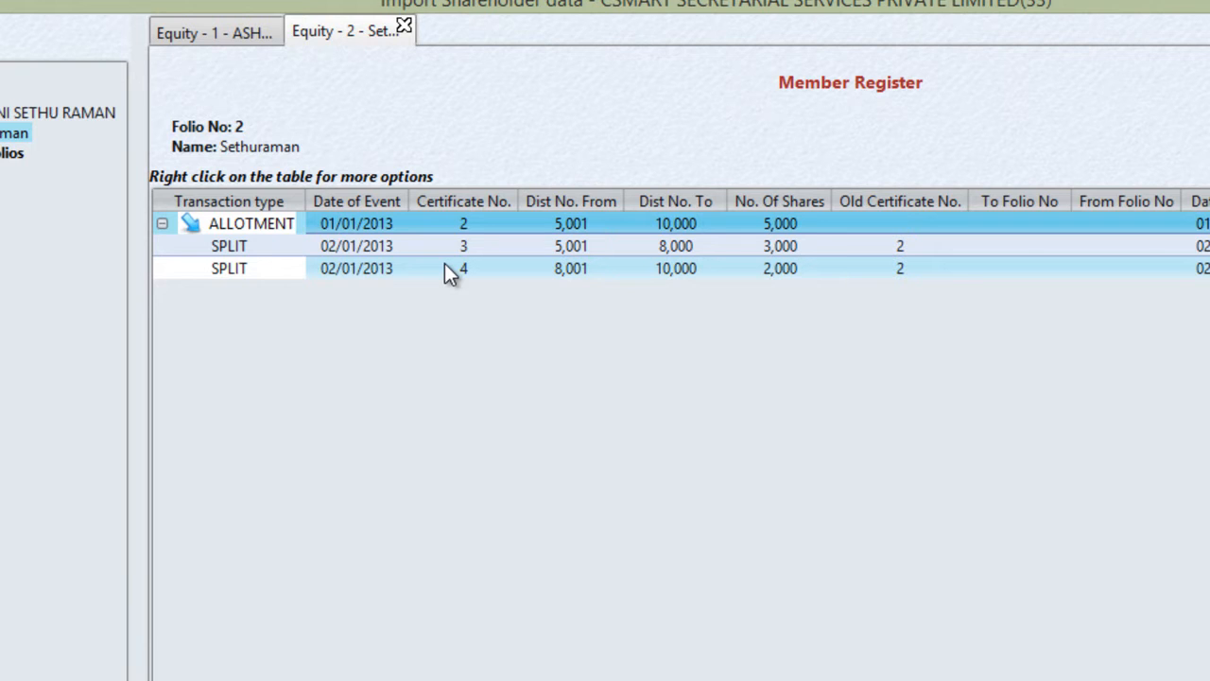
# Start a transfer of certificate 4 with a purchase consideration of 100 per share and 03/01/2013 as approval and lodgement dates.
pyautogui.rightClick(447, 267)
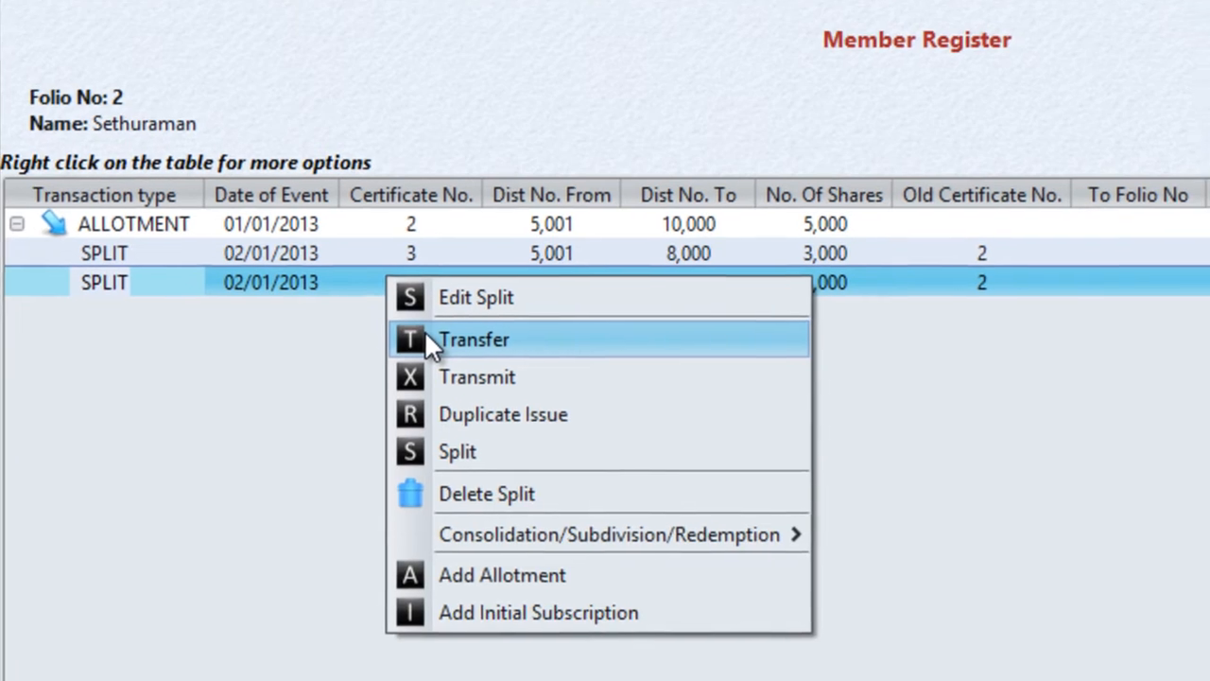
pyautogui.click(430, 340)
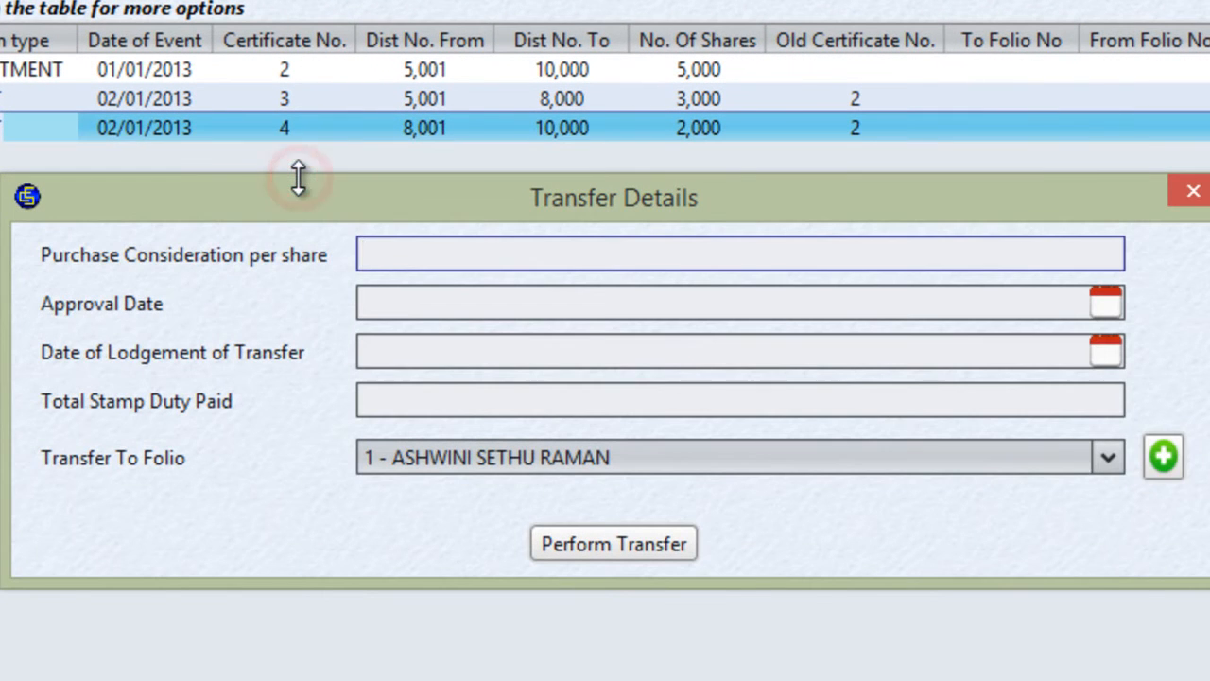
pyautogui.write('100')
pyautogui.press('Tab')
pyautogui.write('03/01/2013')
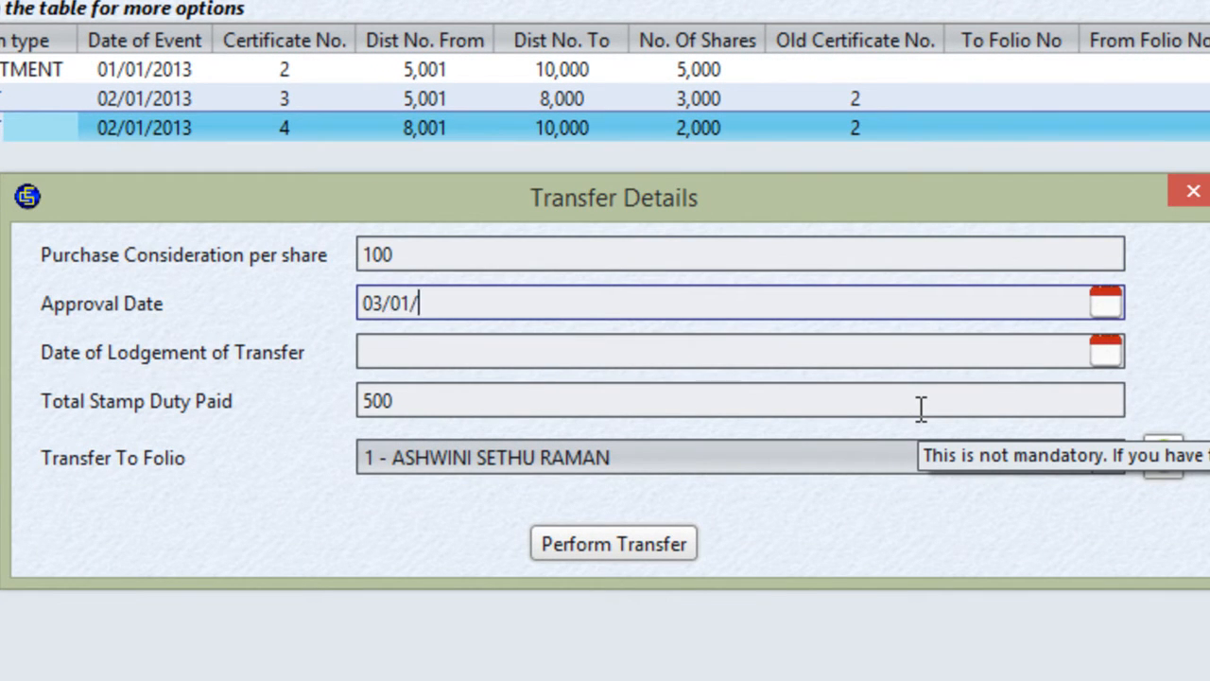
pyautogui.press('Tab')
pyautogui.write('0')
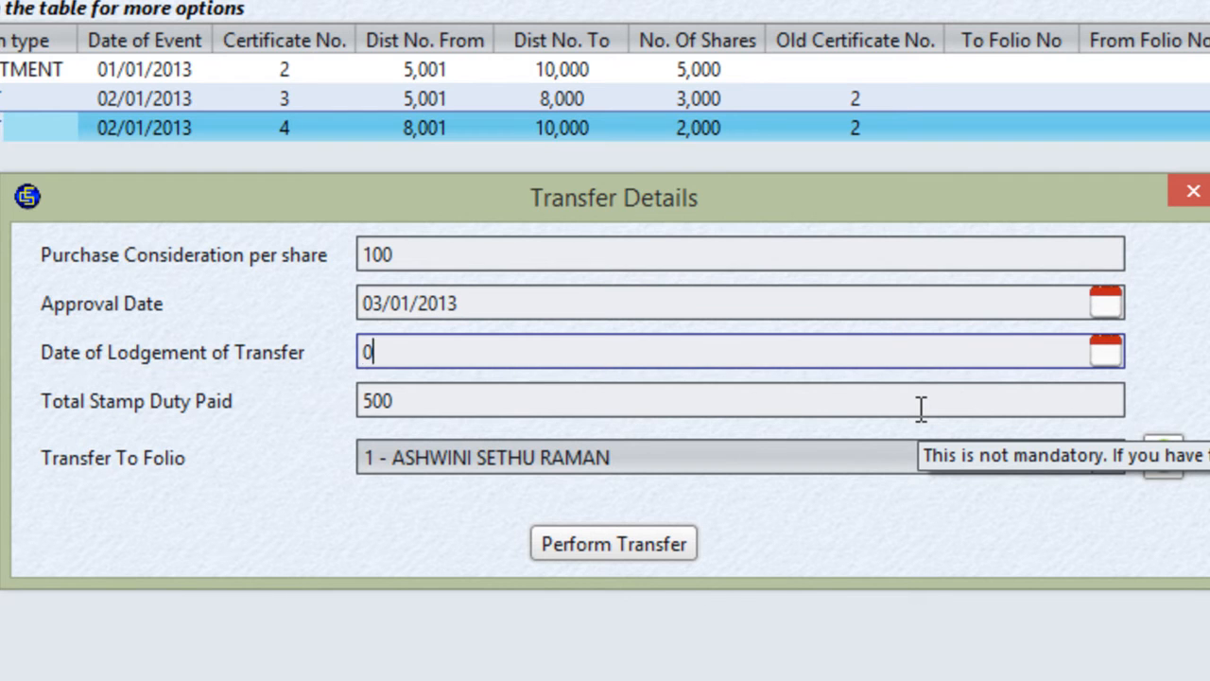
pyautogui.write('3/01/2013')
pyautogui.press('Tab')
pyautogui.press('Tab')
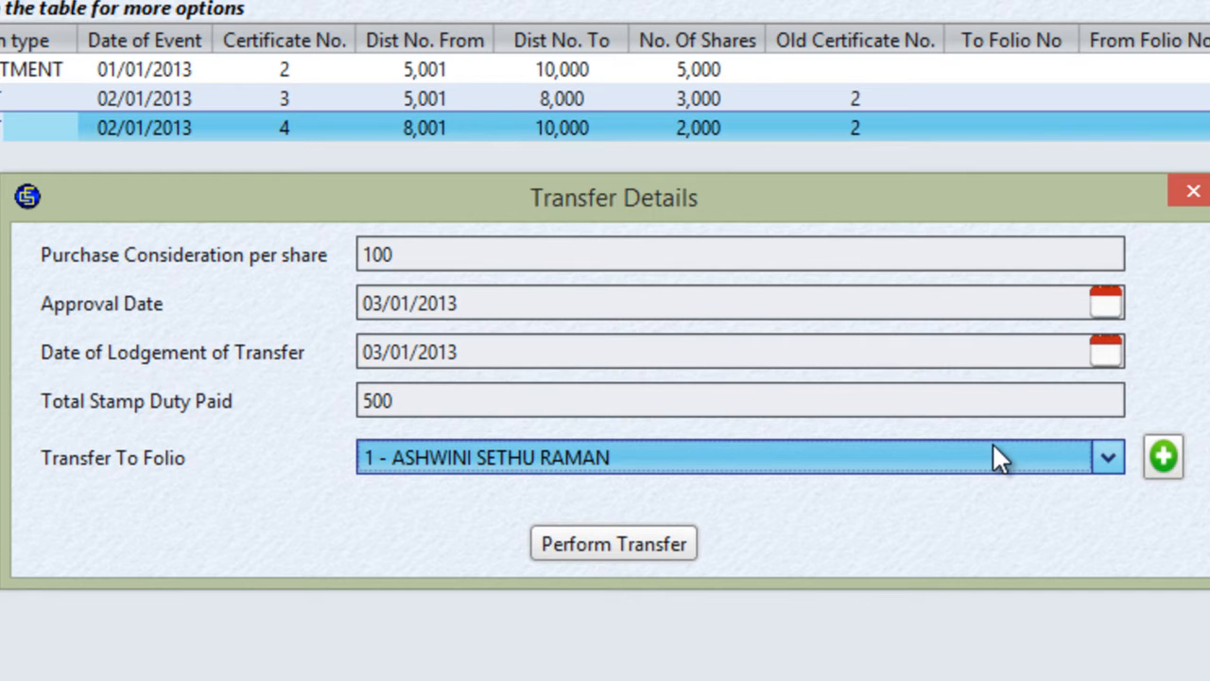
# Create a new Equity transferee folio with the next available folio number and copy the third listed person's details into it.
pyautogui.click(1108, 457)
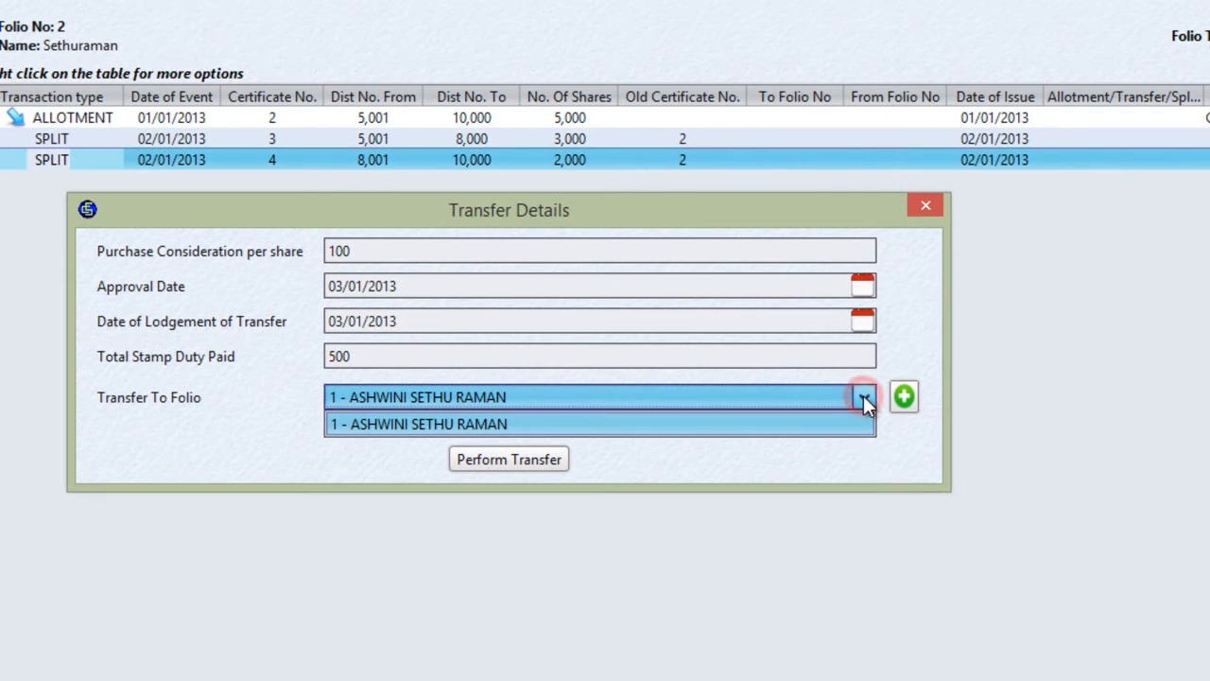
pyautogui.click(873, 458)
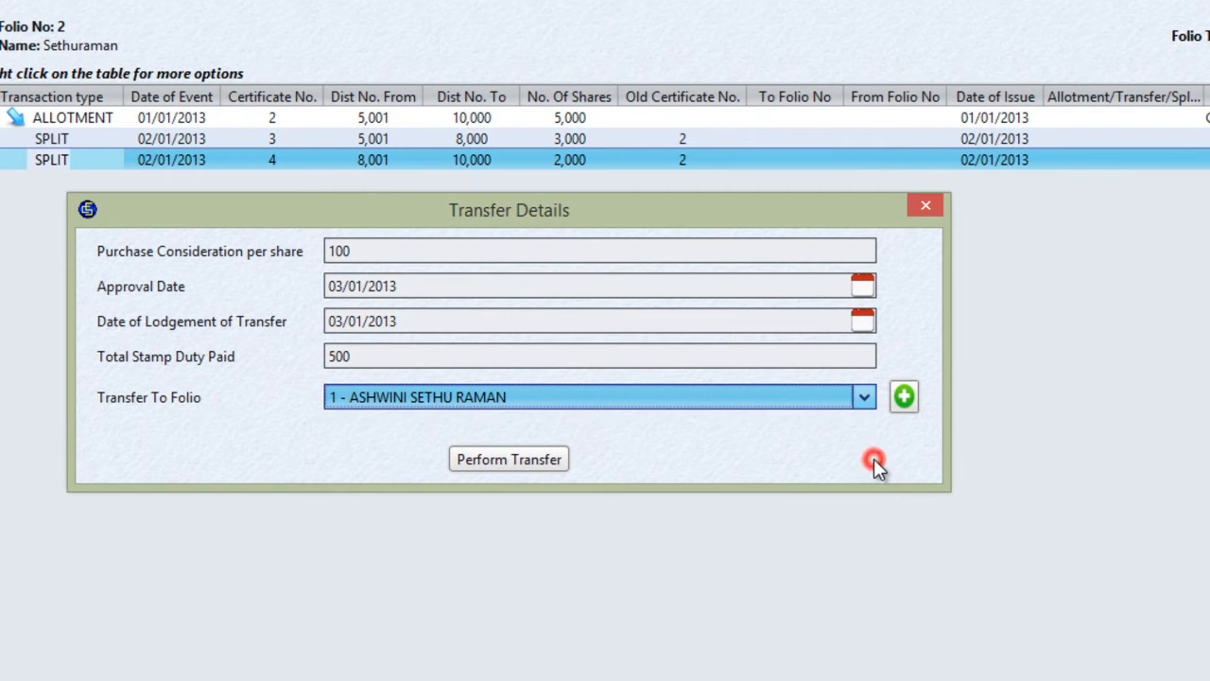
pyautogui.click(903, 395)
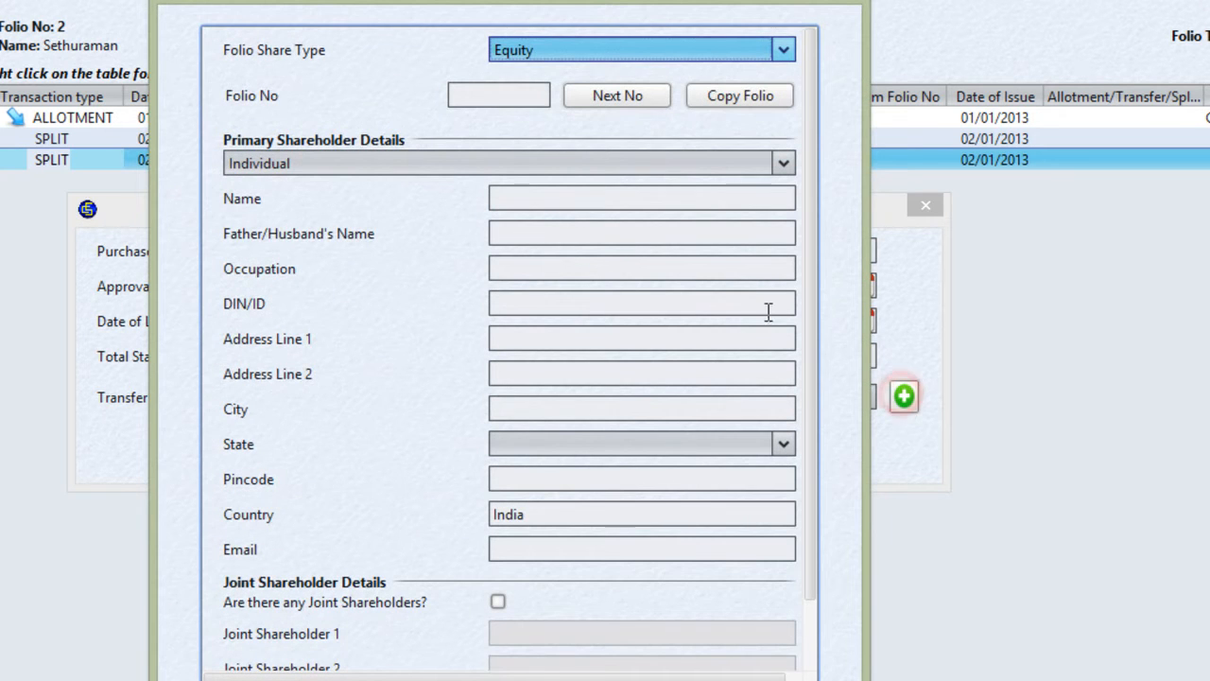
pyautogui.click(650, 99)
pyautogui.click(721, 96)
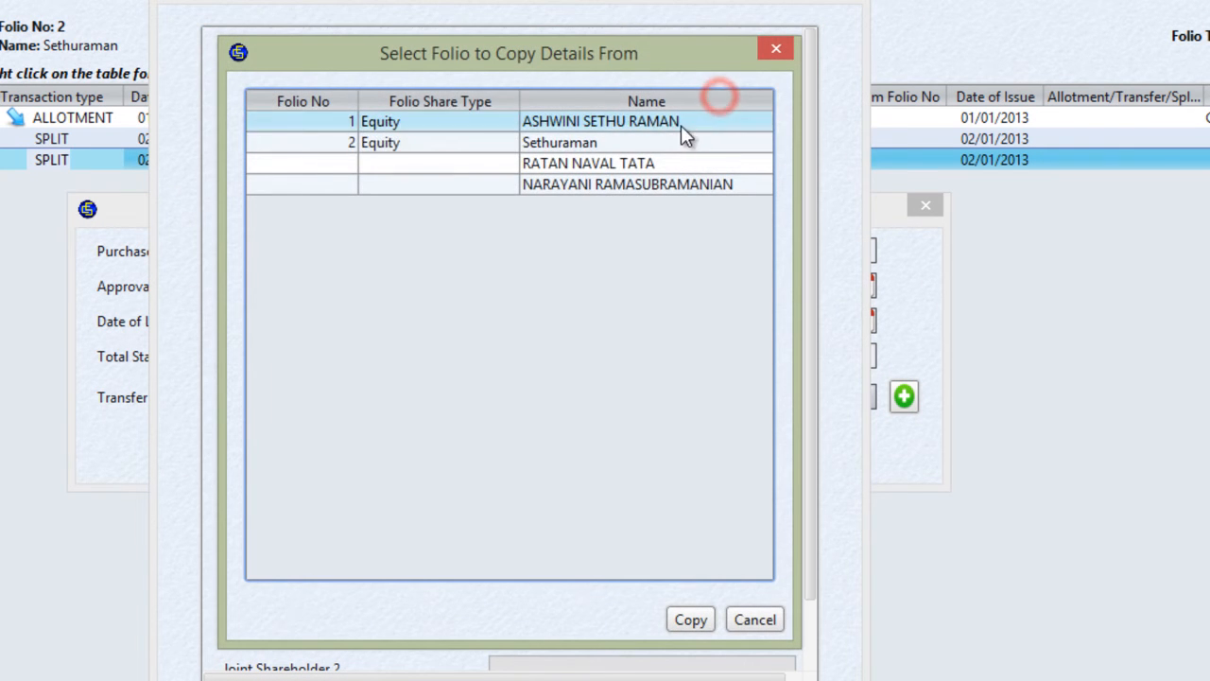
pyautogui.click(656, 163)
pyautogui.click(691, 619)
# Save the transferee folio with Business as the occupation and perform the transfer of certificate 4 to it.
pyautogui.click(568, 265)
pyautogui.write('Business')
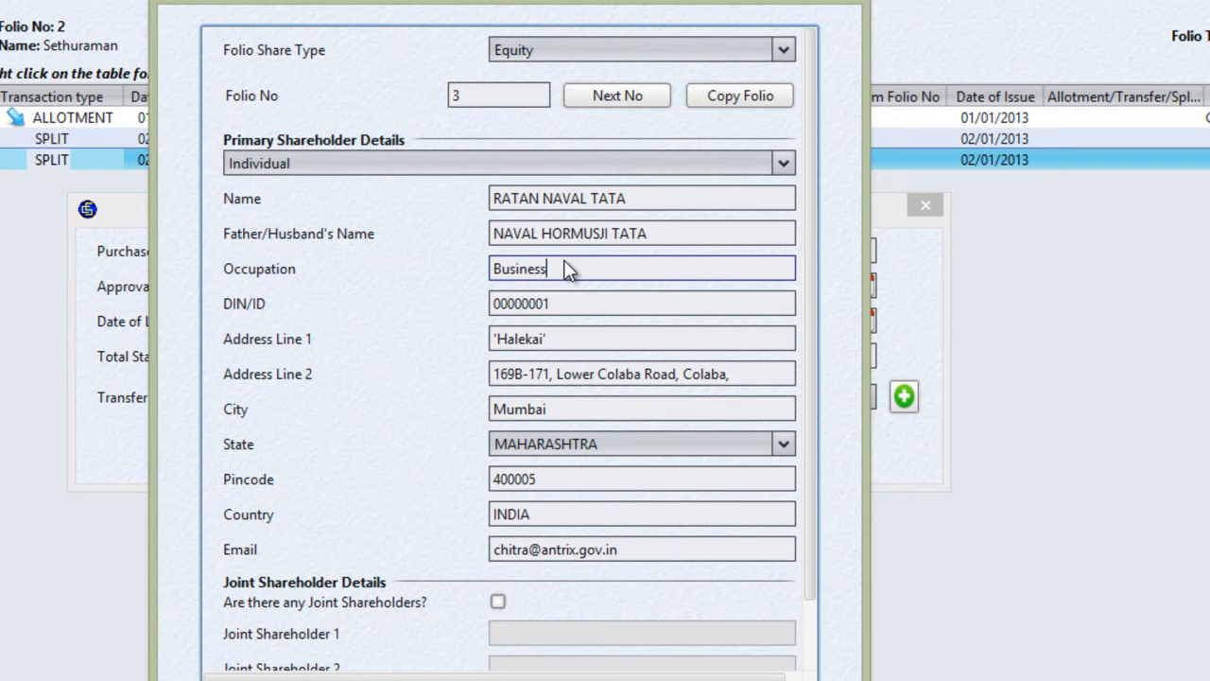
pyautogui.moveTo(812, 359); pyautogui.dragTo(812, 426)
pyautogui.click(422, 647)
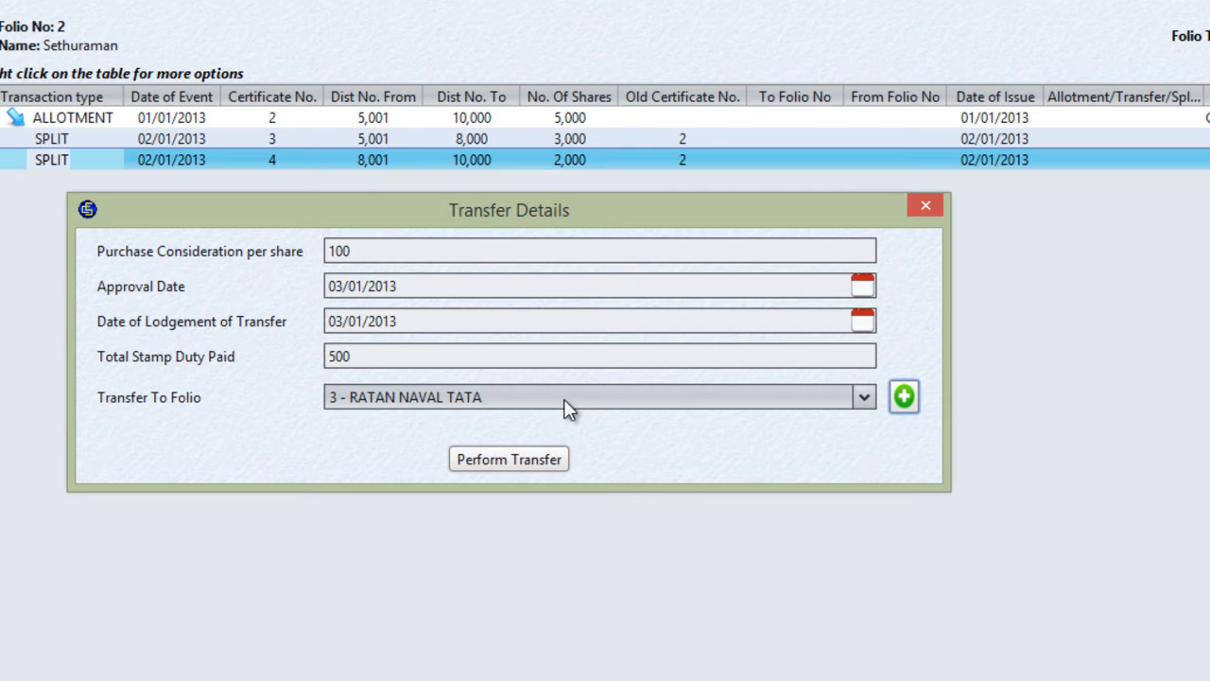
pyautogui.click(526, 460)
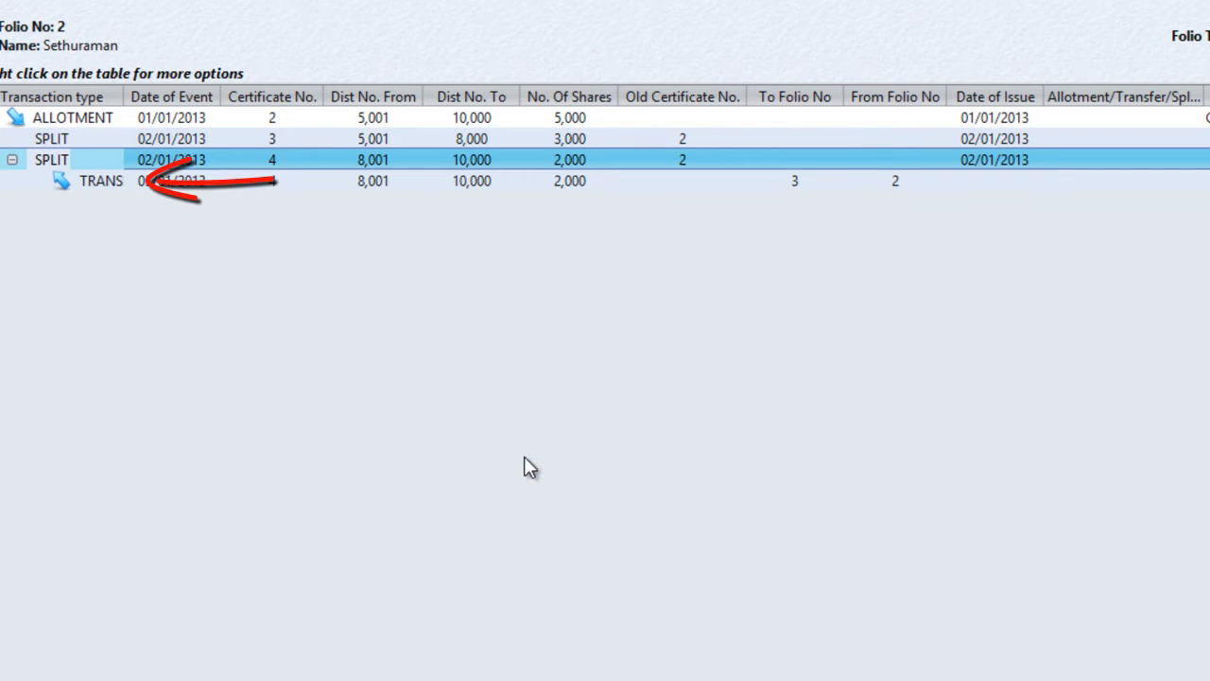
# Go from the transfer row to its linked entry in the transferee folio, widening the Transaction type column in both registers.
pyautogui.moveTo(127, 96); pyautogui.dragTo(174, 95)
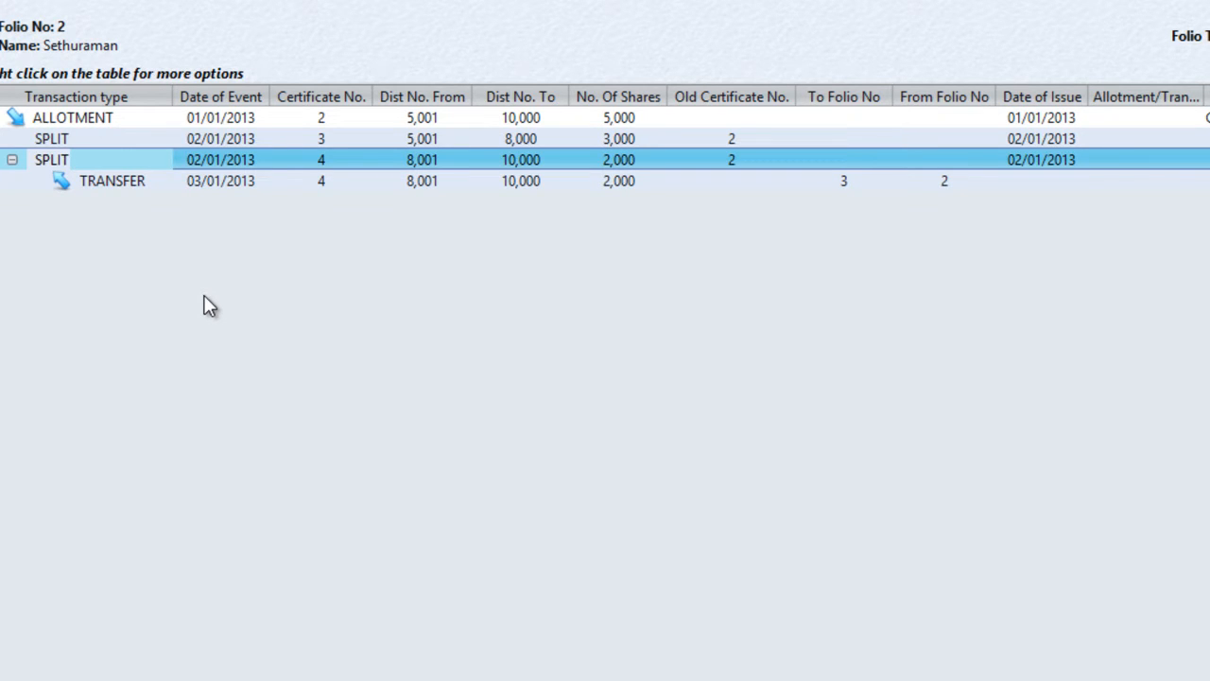
pyautogui.click(245, 183)
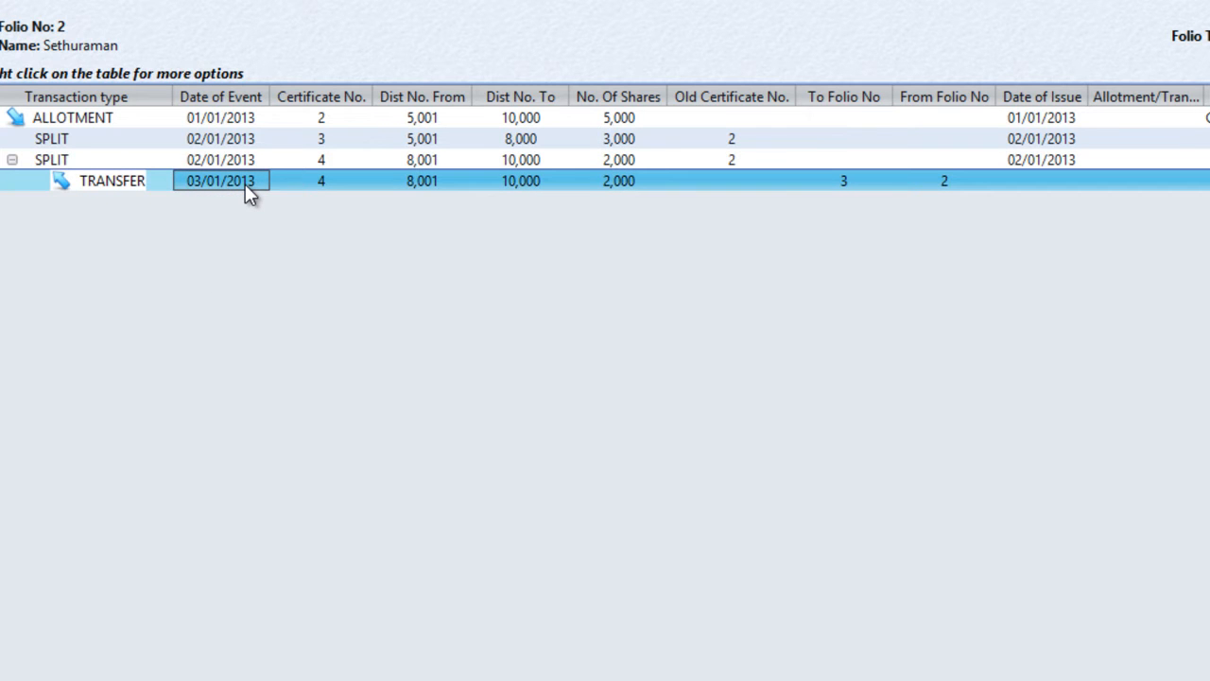
pyautogui.rightClick(245, 184)
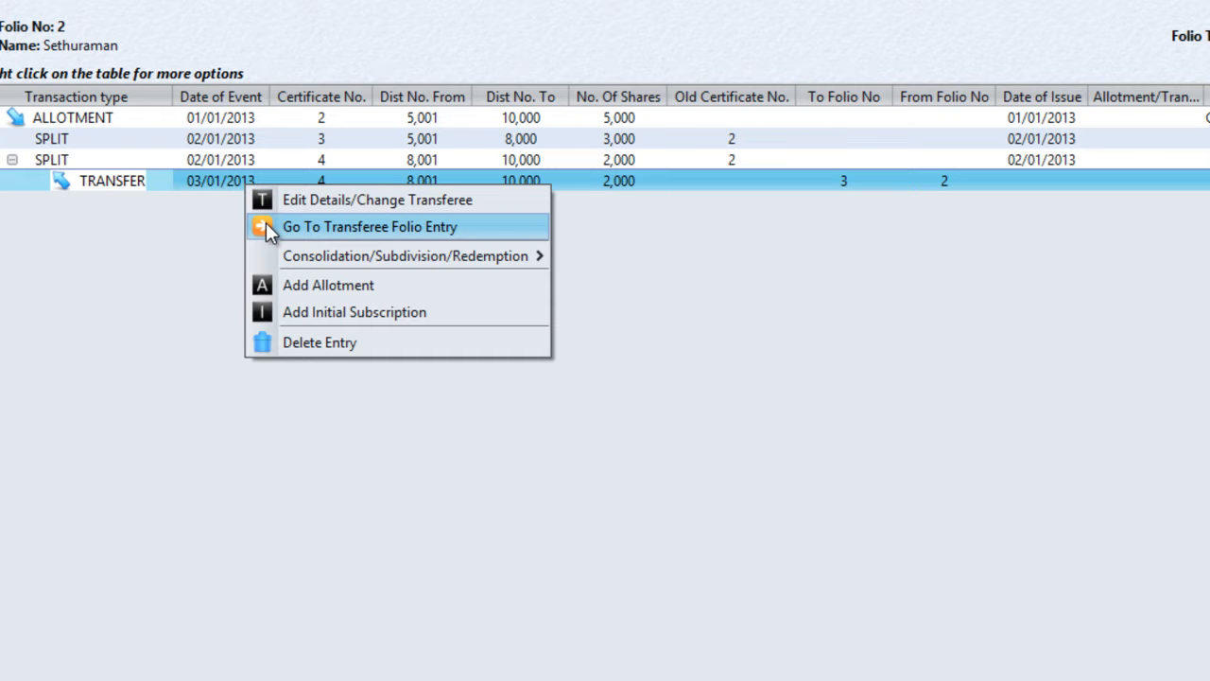
pyautogui.click(284, 227)
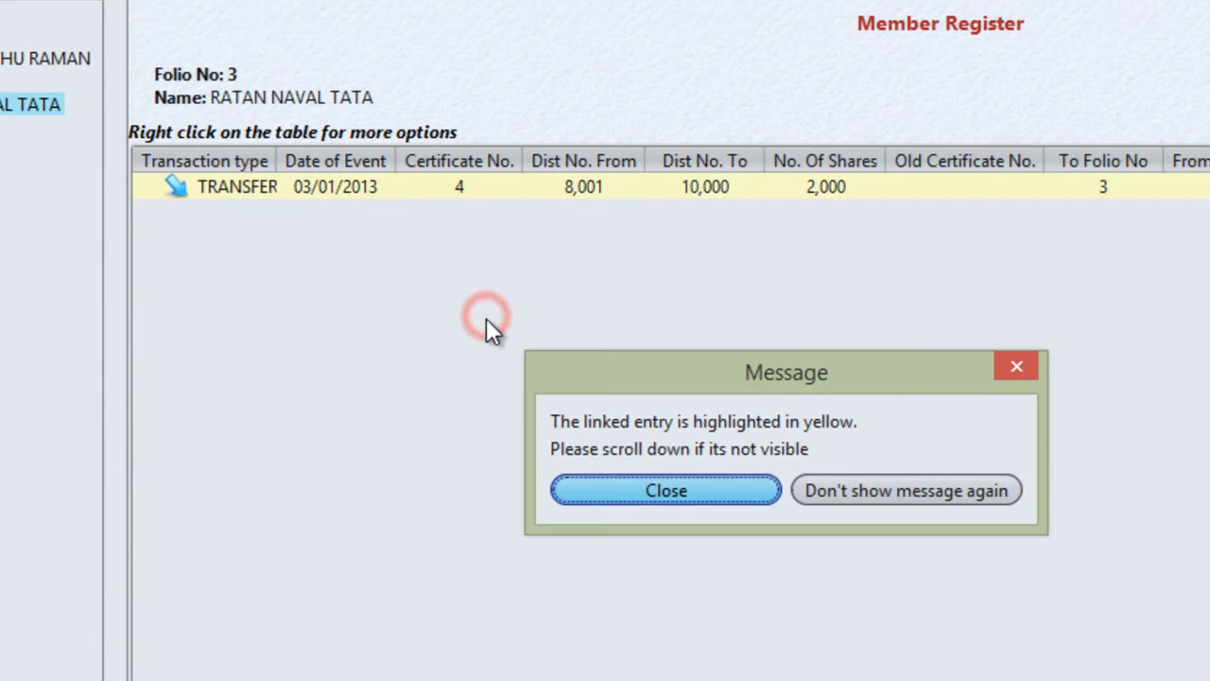
pyautogui.click(624, 488)
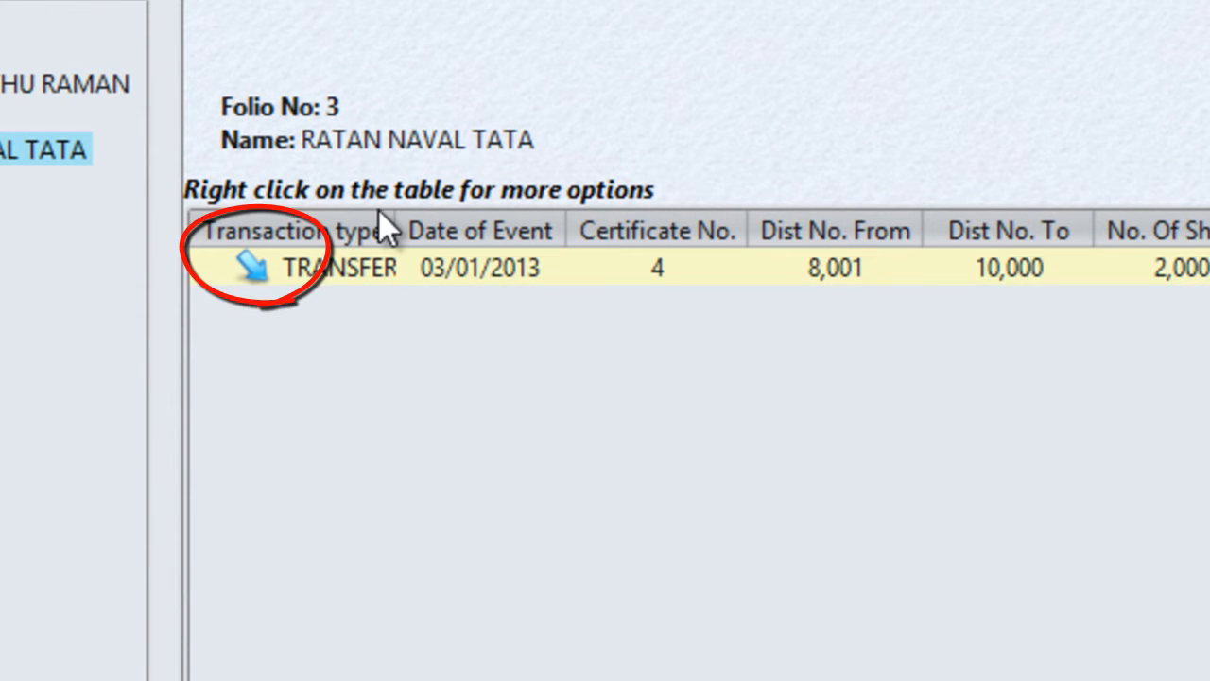
pyautogui.moveTo(394, 225); pyautogui.dragTo(467, 224)
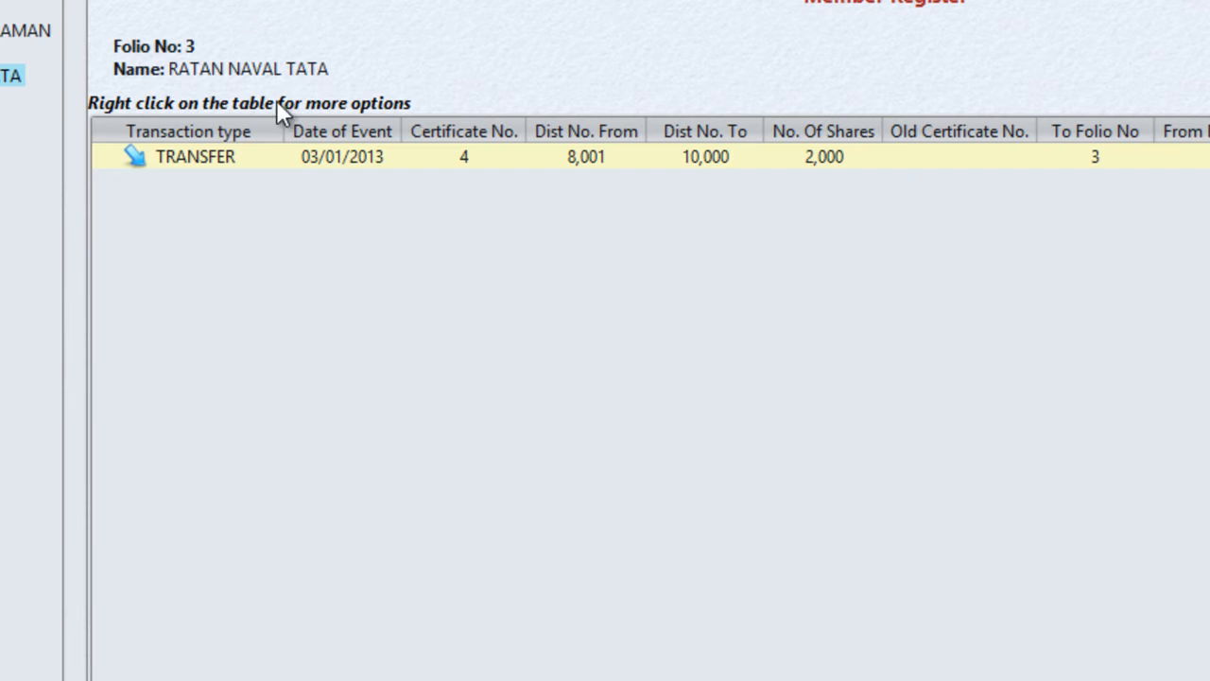
# Review the options available for the third folio's transfer entry and switch to the other folios' registers.
pyautogui.rightClick(305, 155)
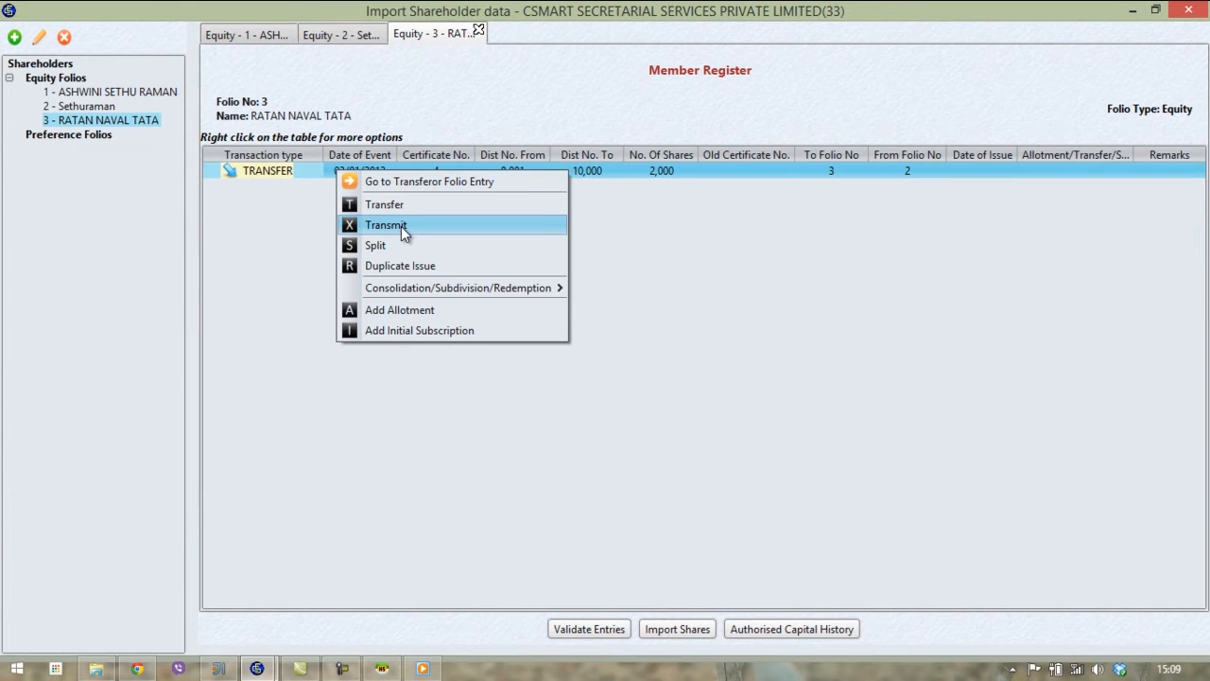
pyautogui.click(291, 239)
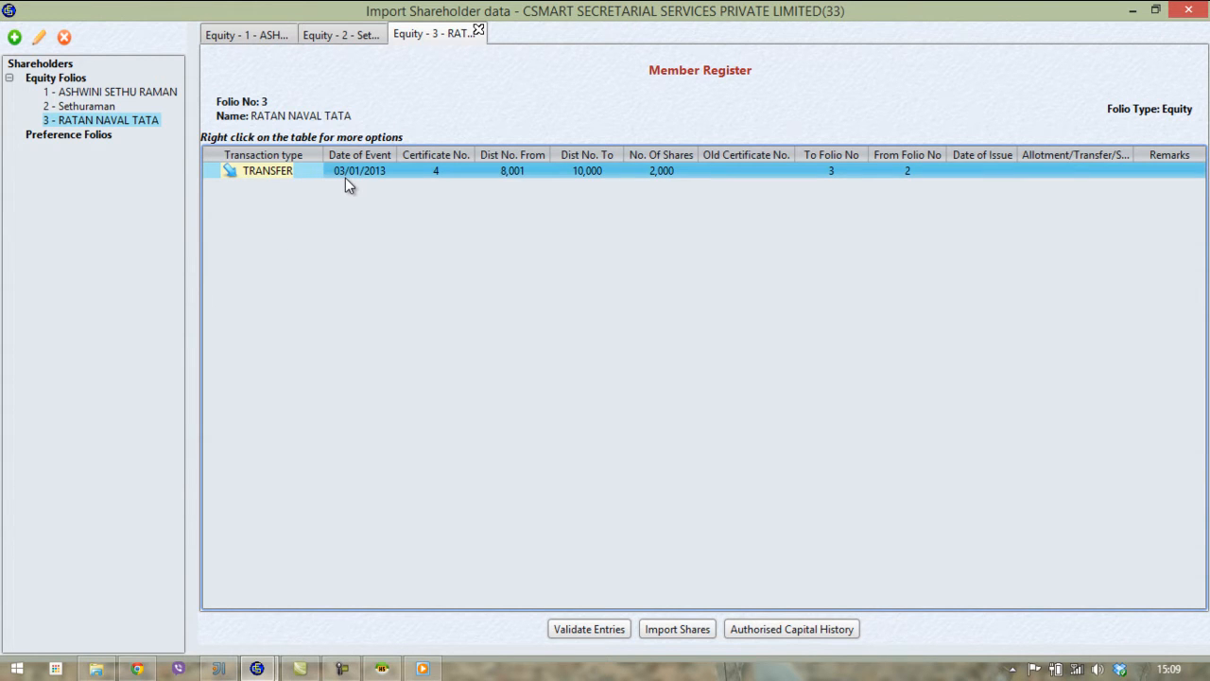
pyautogui.click(327, 35)
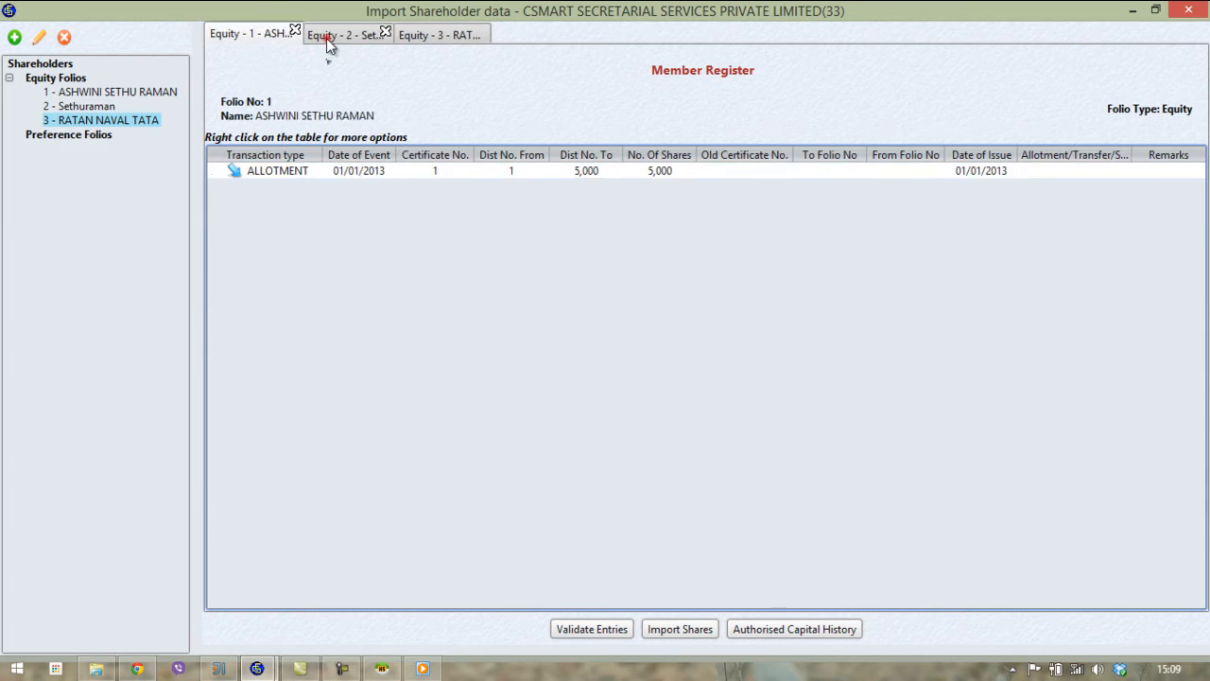
# Start a transfer of certificate 3 from folio 2 with a consideration of 100 per share and approval and lodgement dates of 03/01/2013.
pyautogui.rightClick(353, 188)
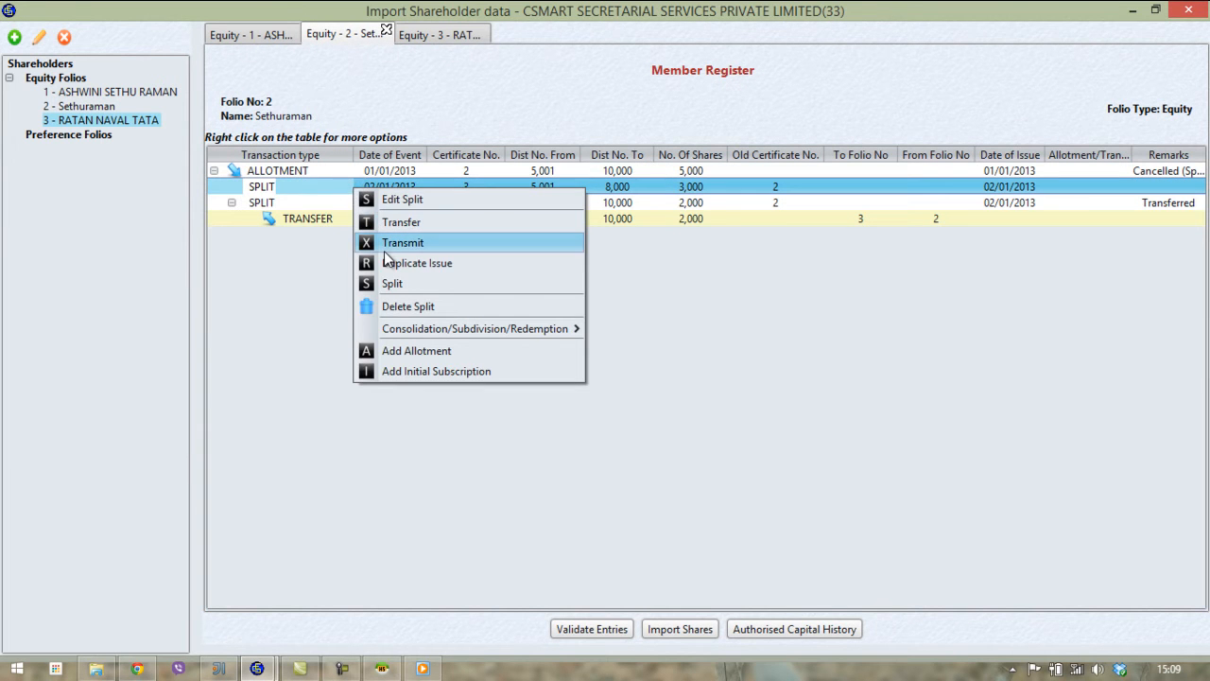
pyautogui.click(391, 225)
pyautogui.write('100')
pyautogui.press('Tab')
pyautogui.write('03/01/2013')
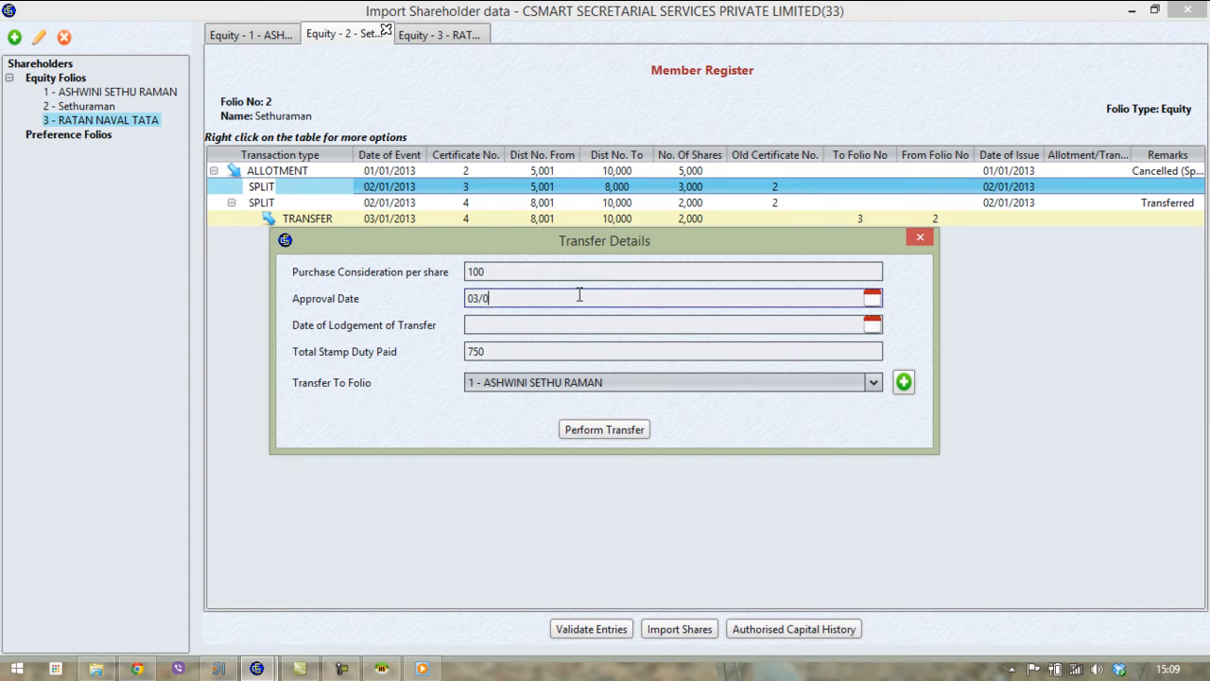
pyautogui.press('Tab')
pyautogui.write('03')
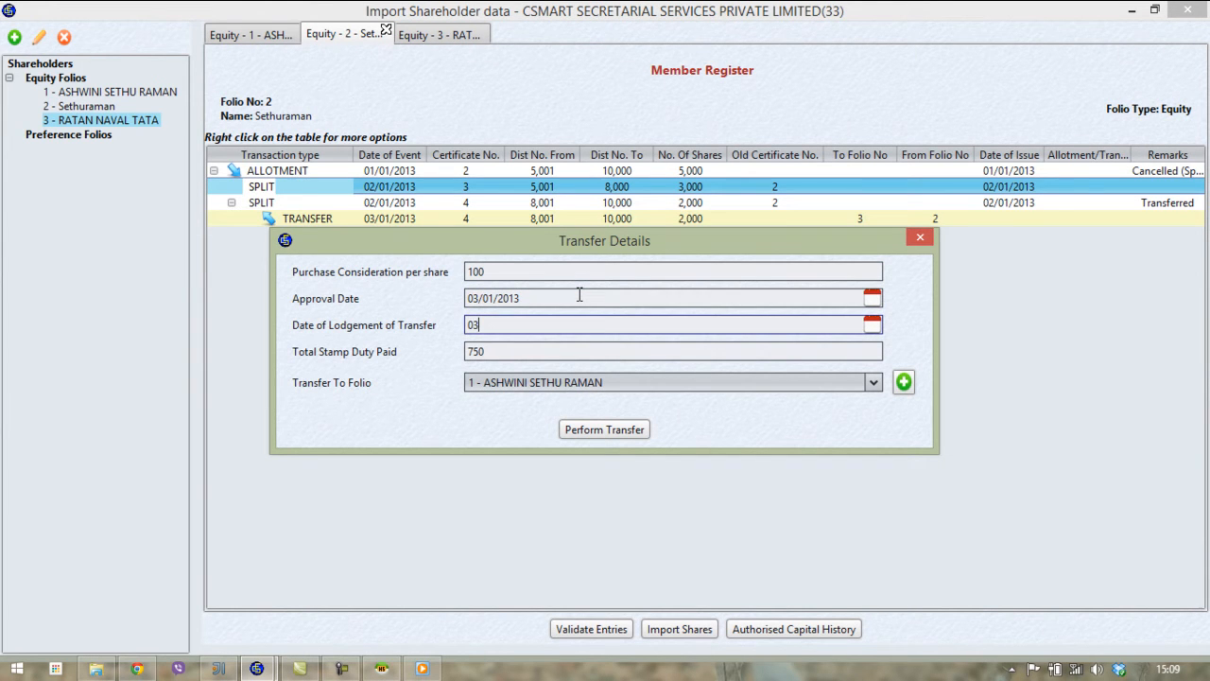
pyautogui.write('/01/2013')
pyautogui.press('Tab')
# Choose folio 3 as the transferee and perform the transfer of certificate 3.
pyautogui.click(574, 382)
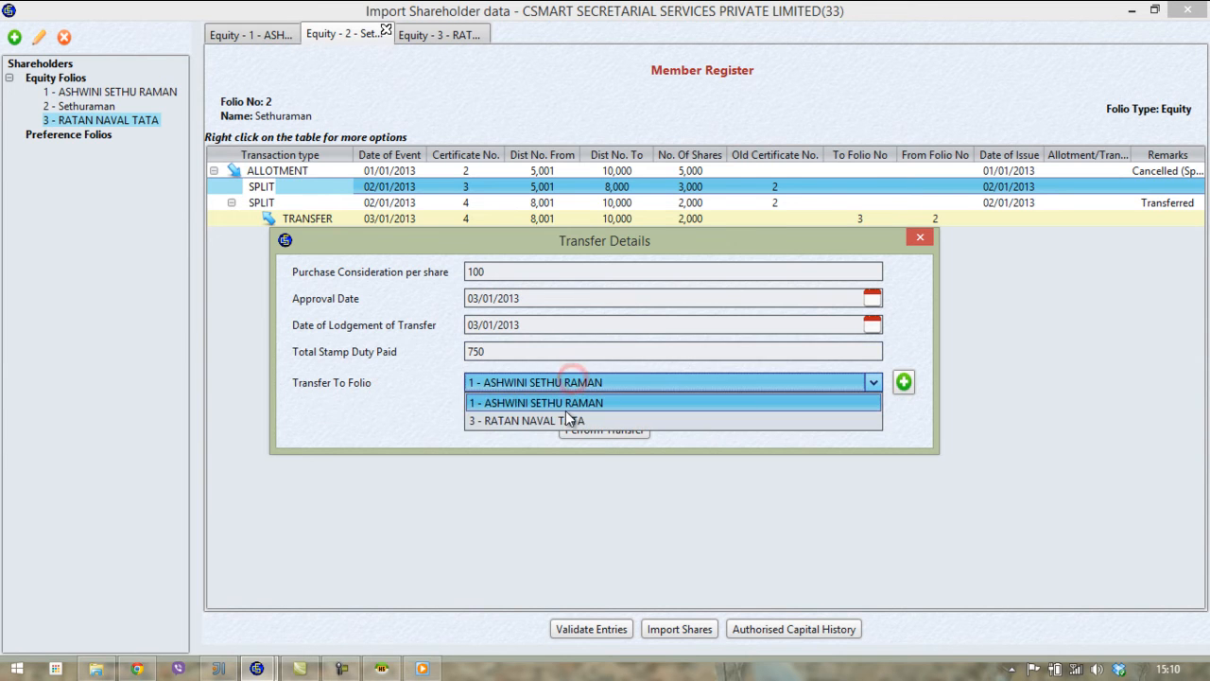
pyautogui.click(565, 412)
pyautogui.click(575, 432)
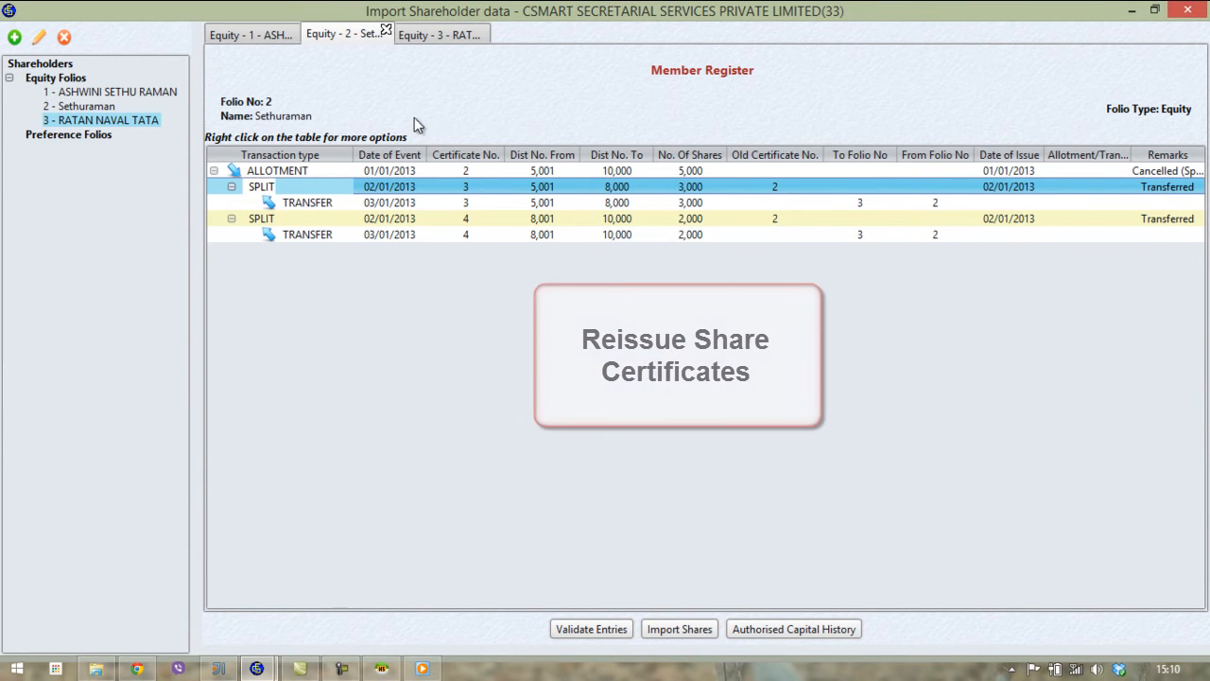
# Start a duplicate issue of certificate 4 in folio 3, with event and issue dates of 04/01/2013 and the next available certificate number, 5.
pyautogui.click(420, 38)
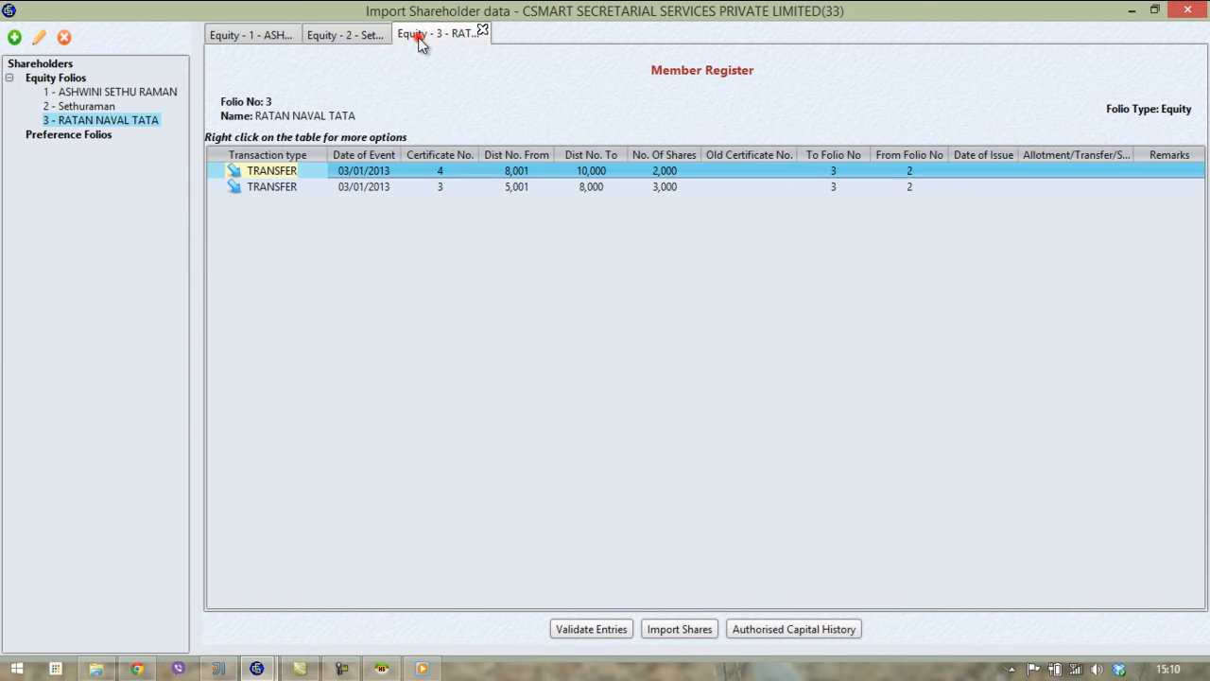
pyautogui.rightClick(403, 169)
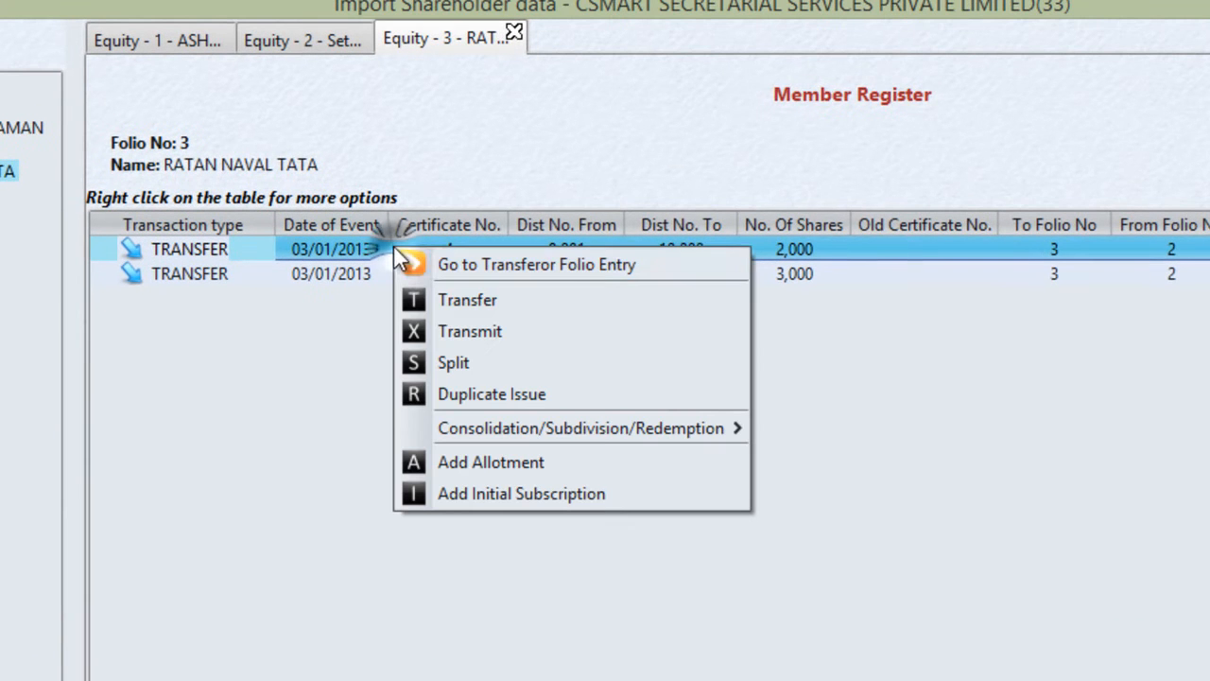
pyautogui.click(453, 390)
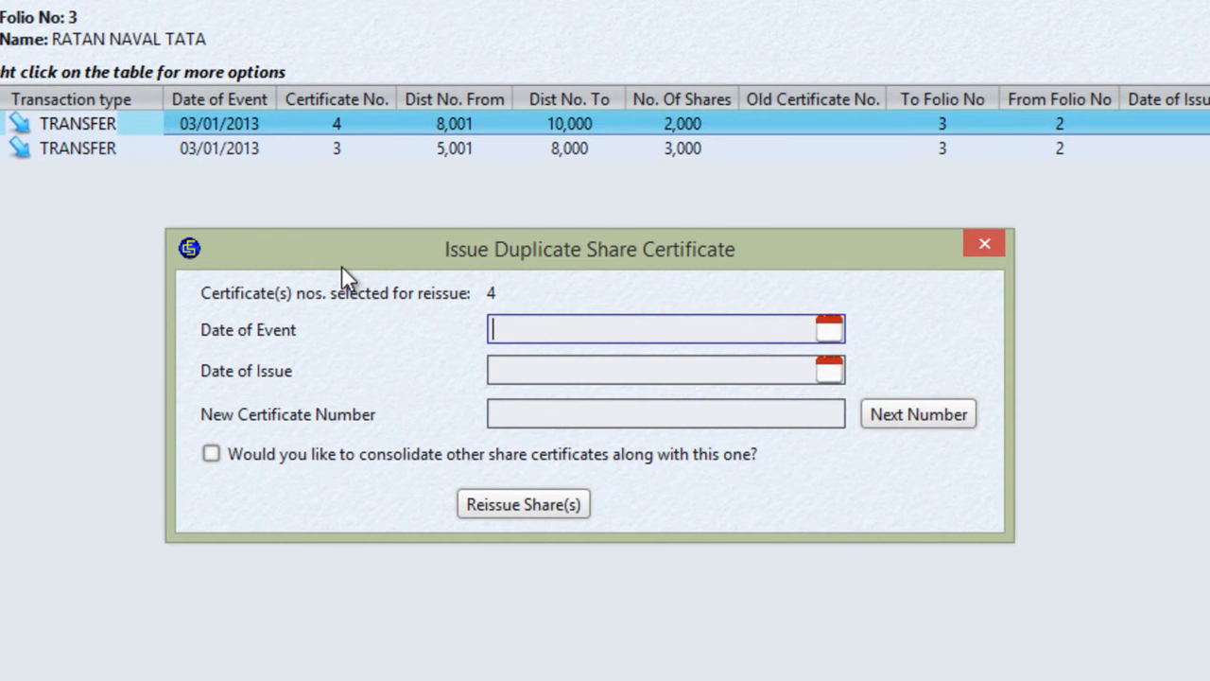
pyautogui.write('04/01/2013')
pyautogui.press('Tab')
pyautogui.write('04/0')
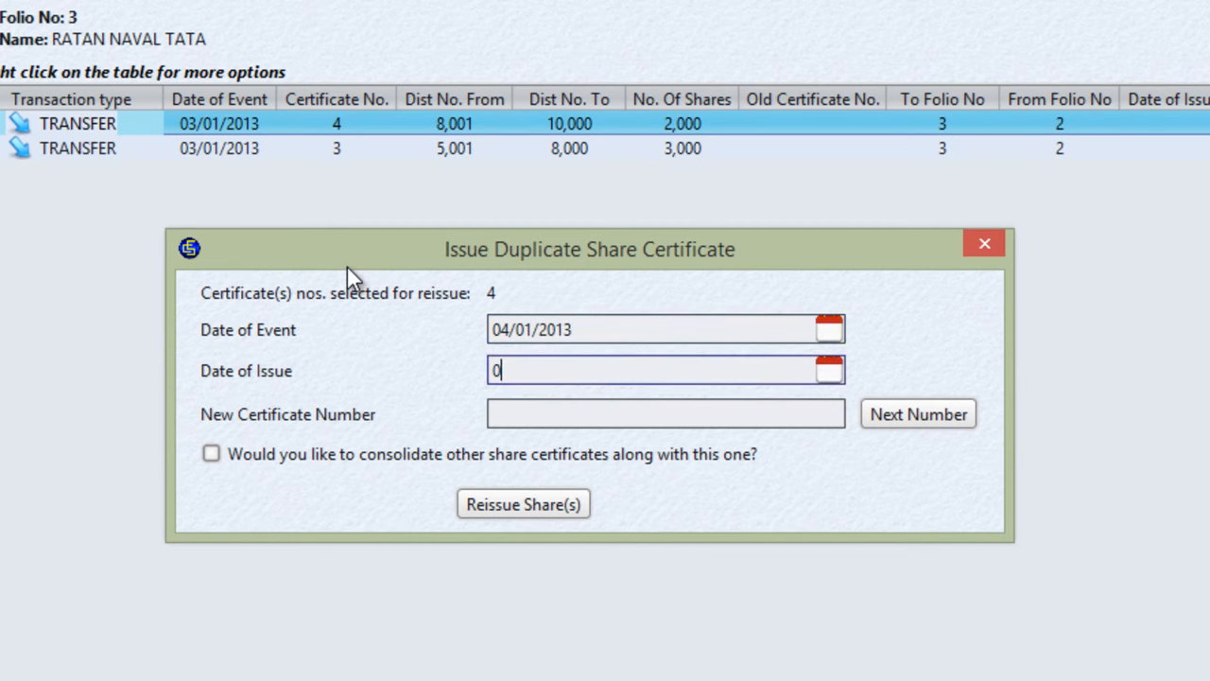
pyautogui.write('1/2013')
pyautogui.press('Tab')
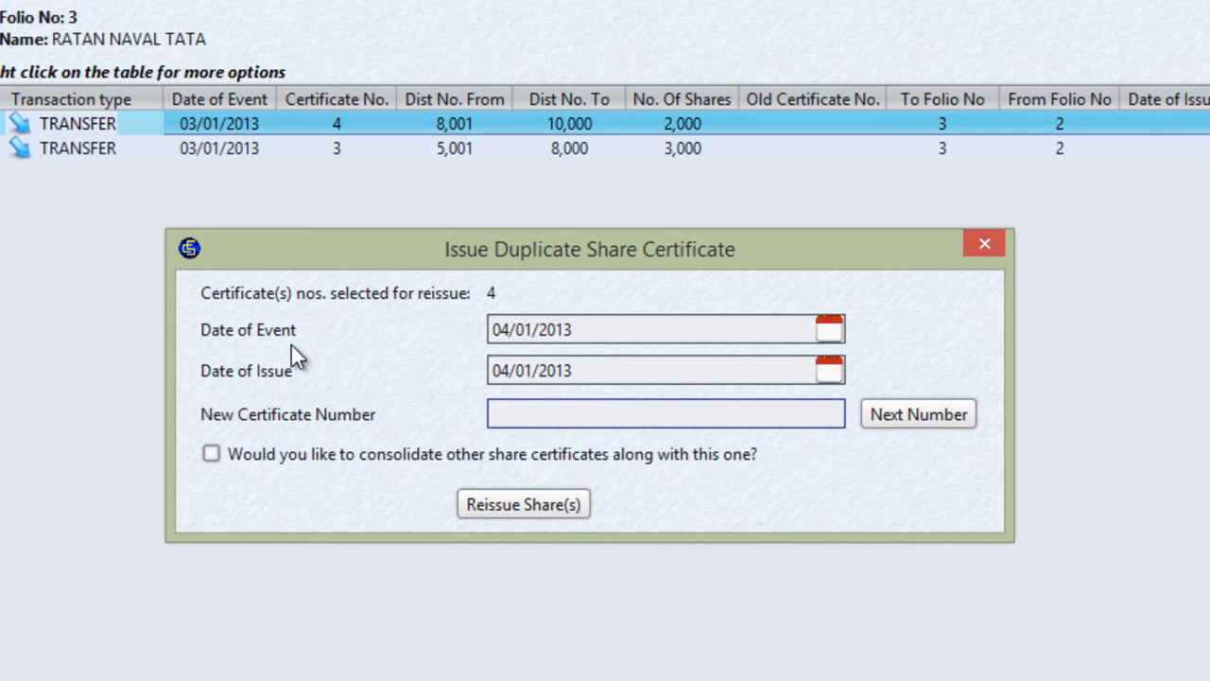
pyautogui.click(877, 413)
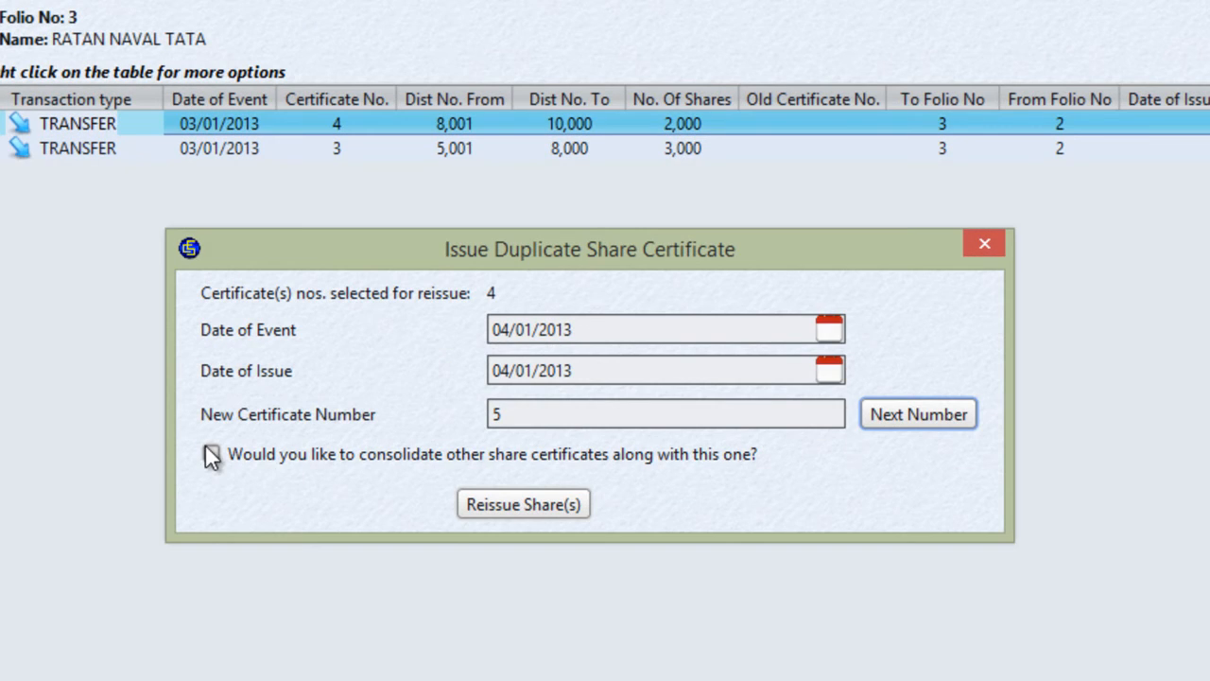
# Consolidate certificates 3 and 4 in the duplicate issue and reissue the shares.
pyautogui.click(211, 454)
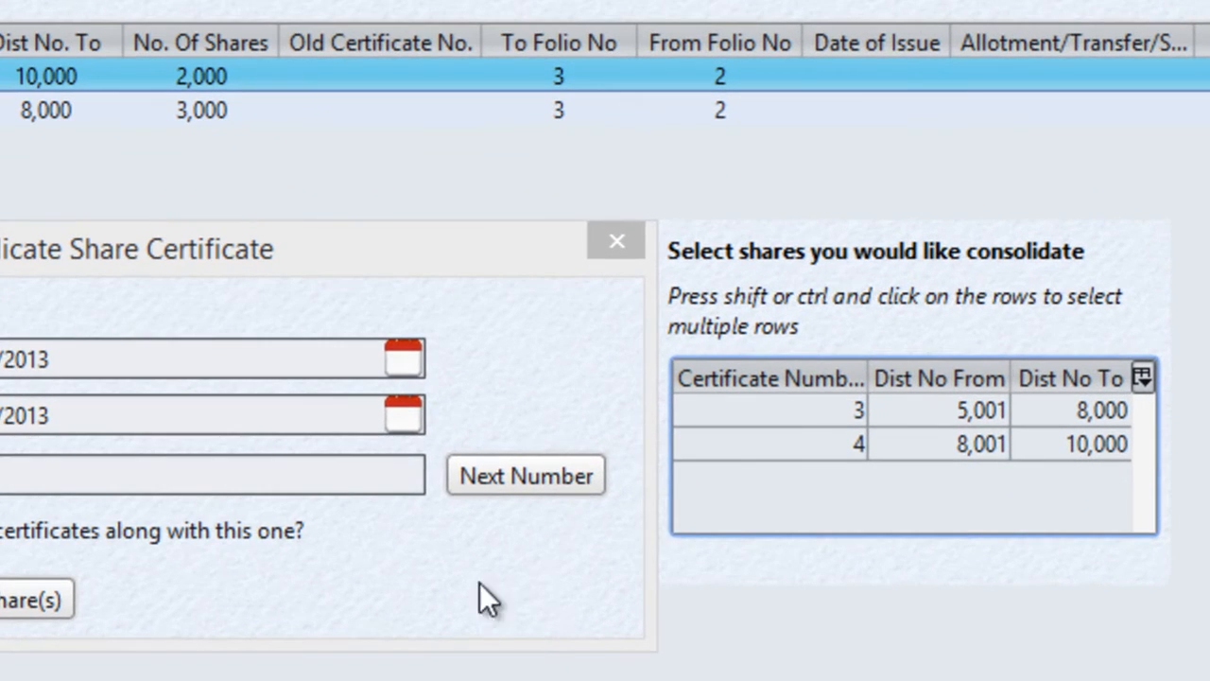
pyautogui.click(800, 423)
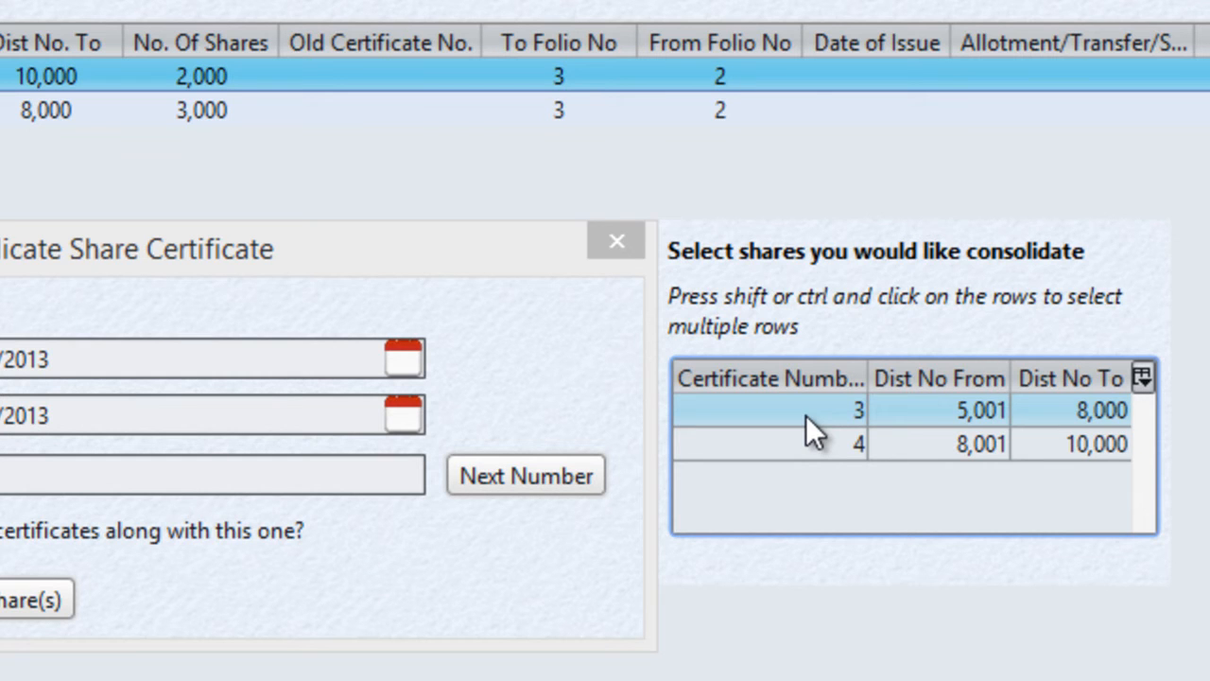
pyautogui.click(806, 415)
pyautogui.keyDown('ctrl'); pyautogui.click(802, 440); pyautogui.keyUp('ctrl')
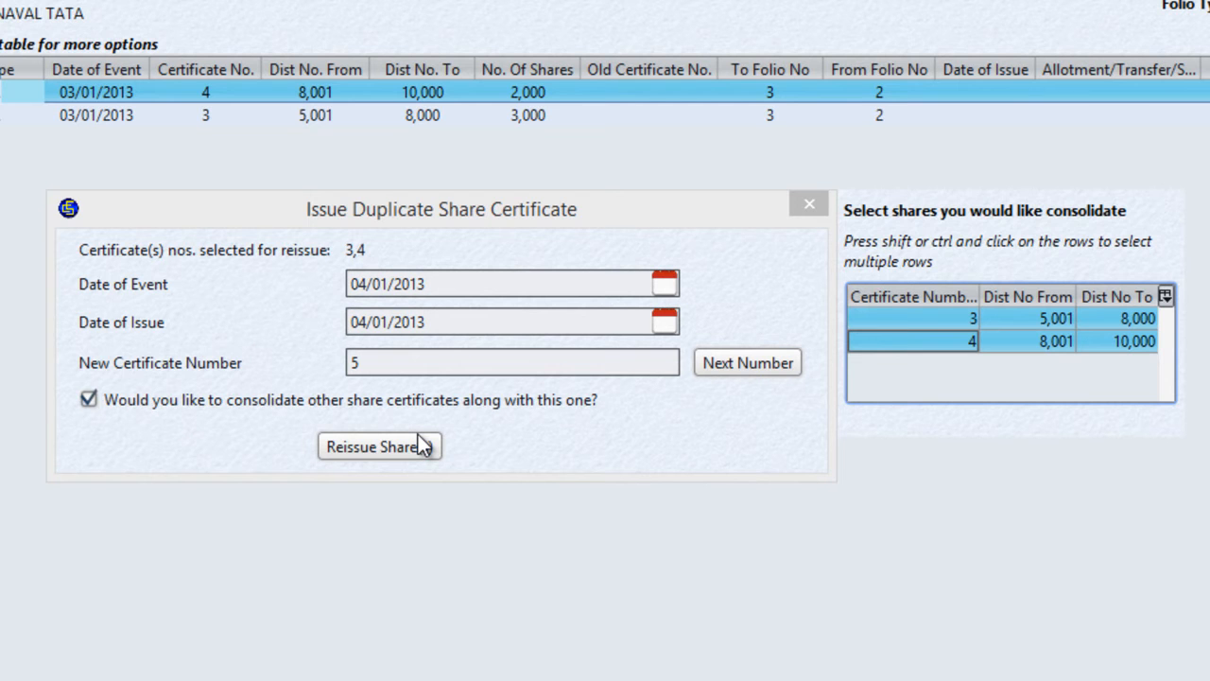
pyautogui.click(422, 446)
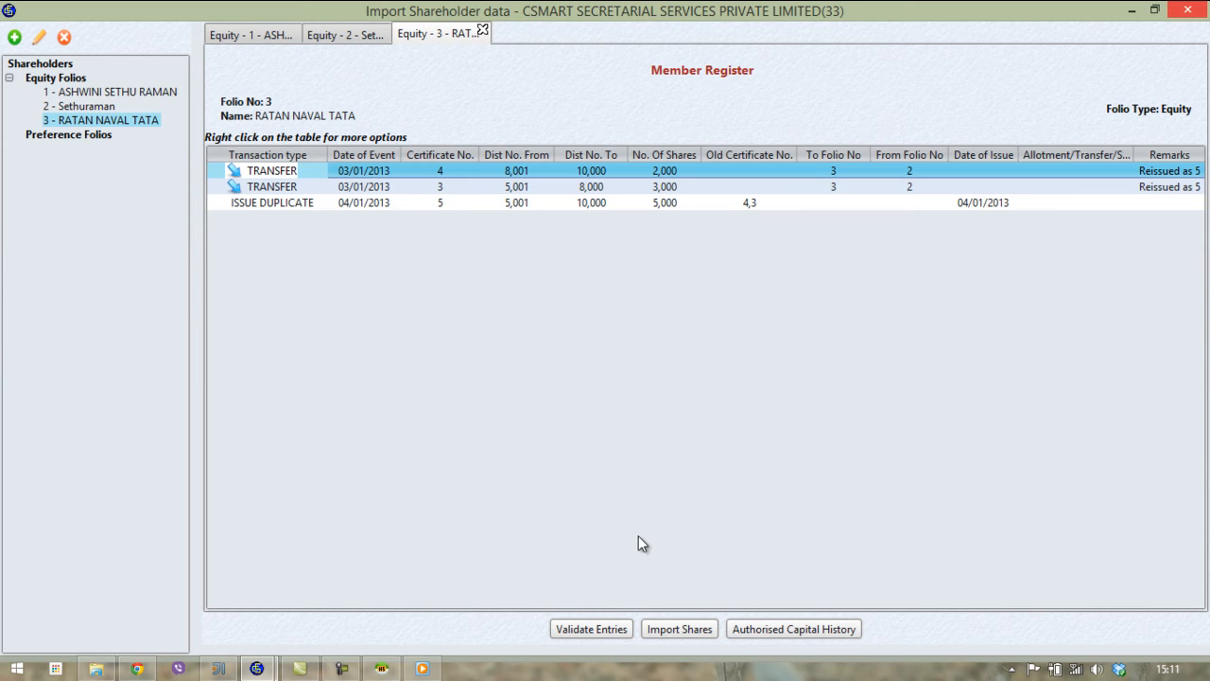
# Validate the share entries and proceed with the import to the share certificate details.
pyautogui.click(597, 630)
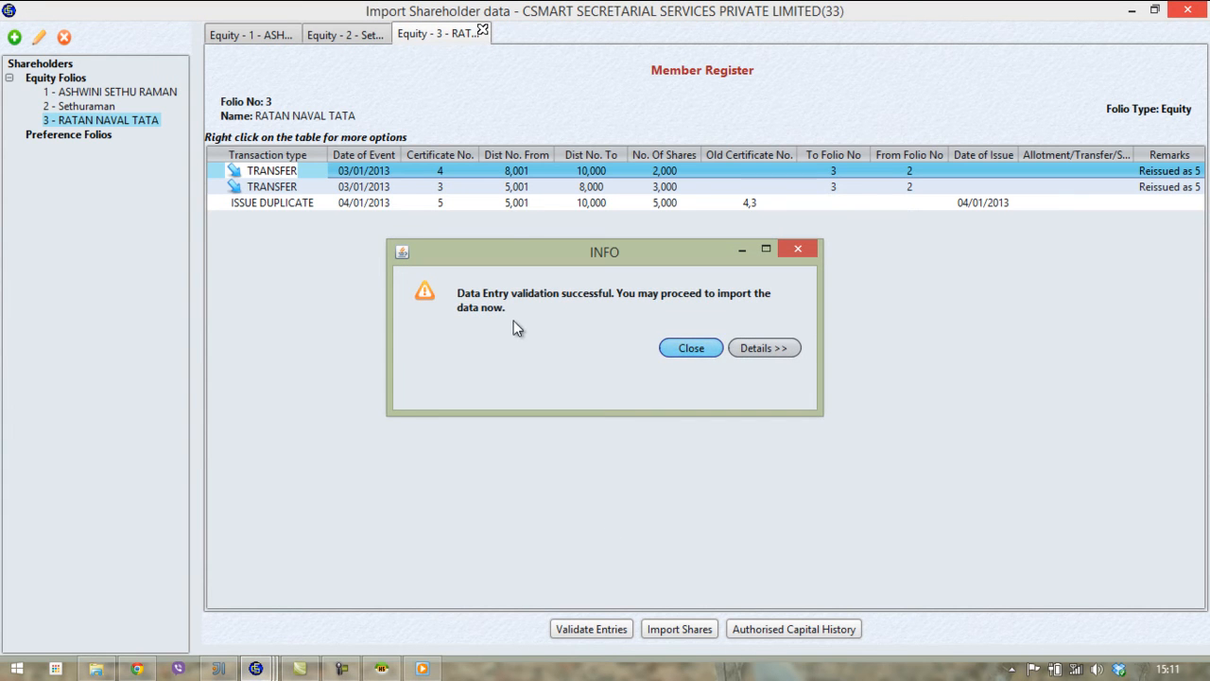
pyautogui.click(689, 349)
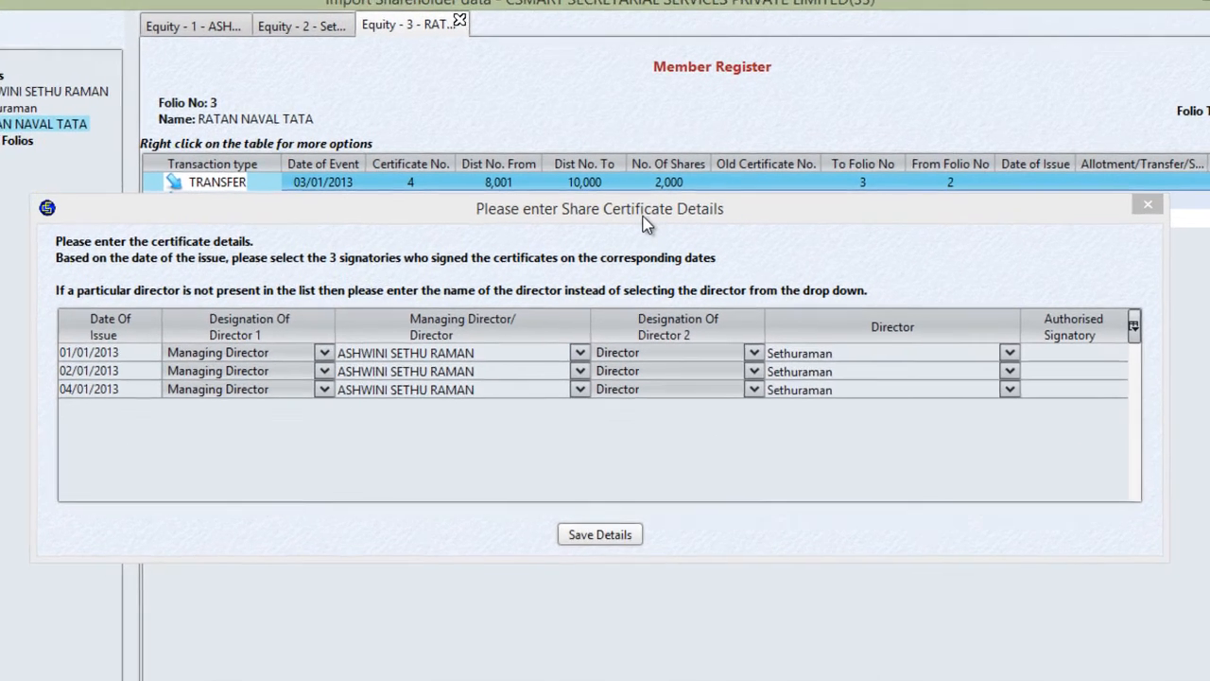
pyautogui.click(643, 222)
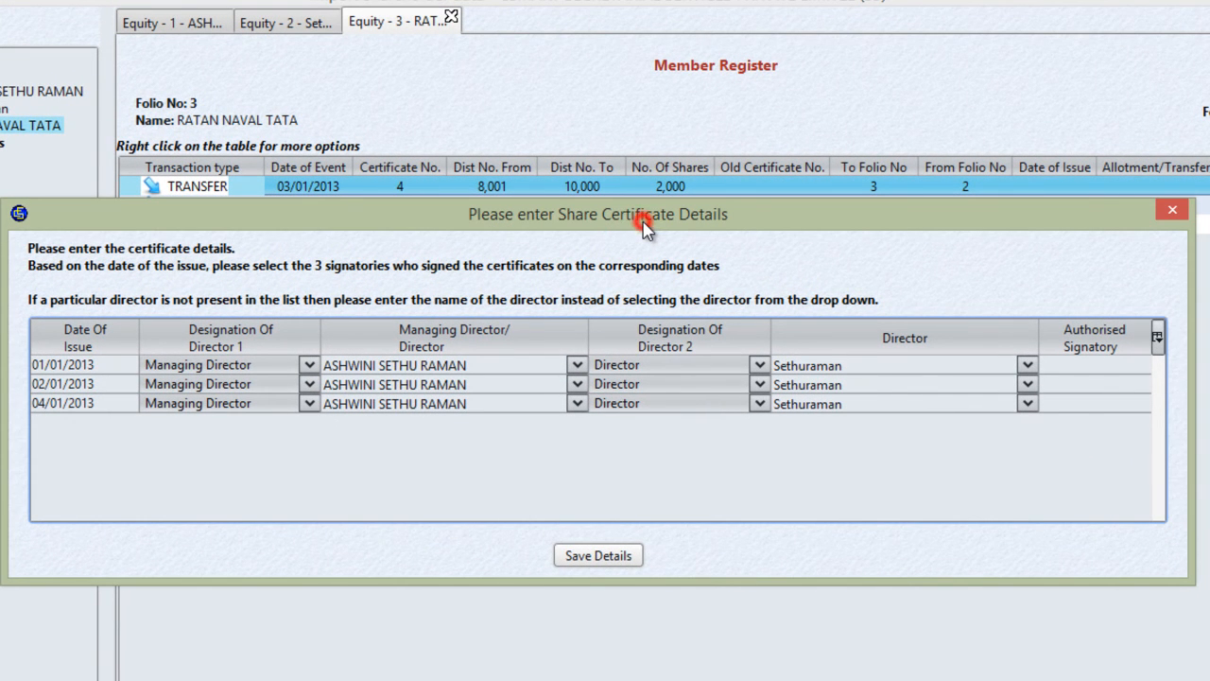
# Enter the authorised signatory's initials for the issue dates 01/01/2013, 02/01/2013 and 04/01/2013, and save the details to complete the share import.
pyautogui.click(761, 364)
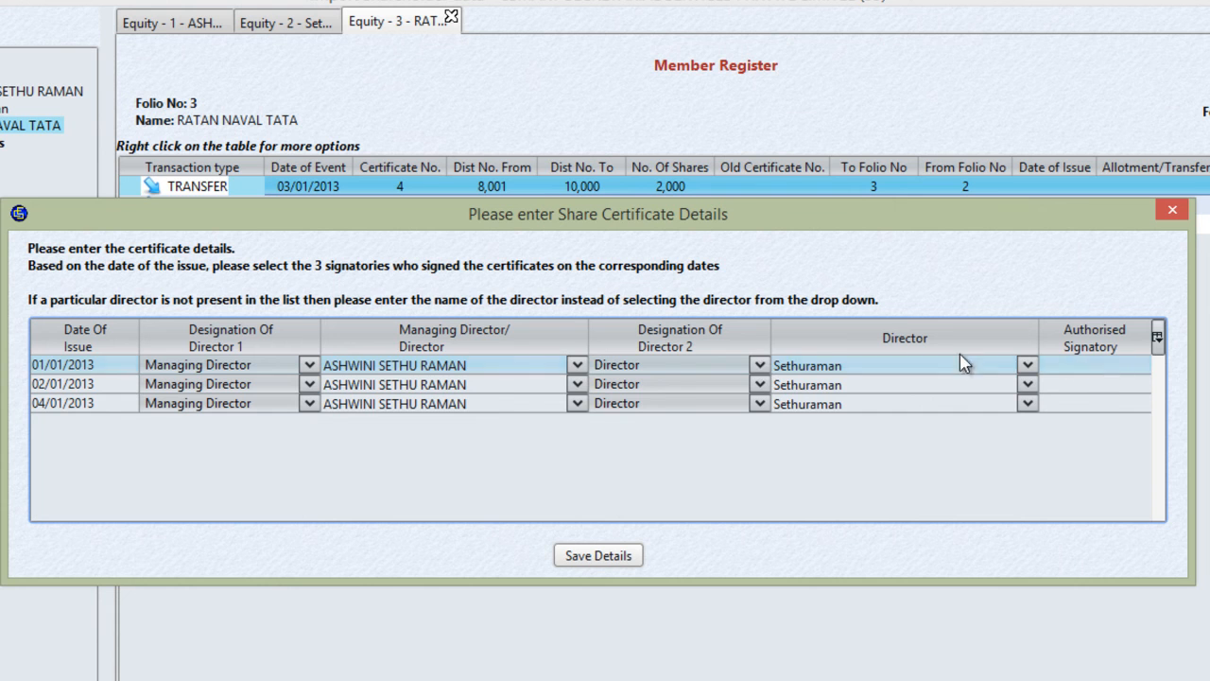
pyautogui.click(1133, 369)
pyautogui.click(1131, 365)
pyautogui.write('KSR')
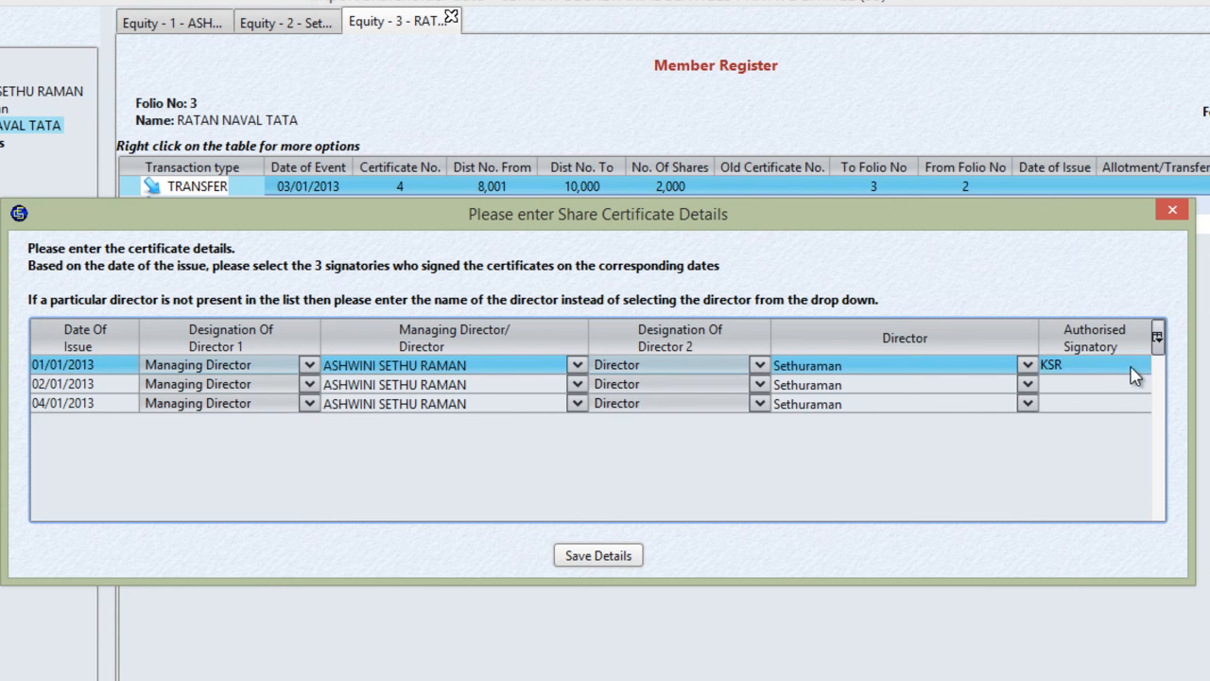
pyautogui.press('Return')
pyautogui.write('KSR')
pyautogui.press('Return')
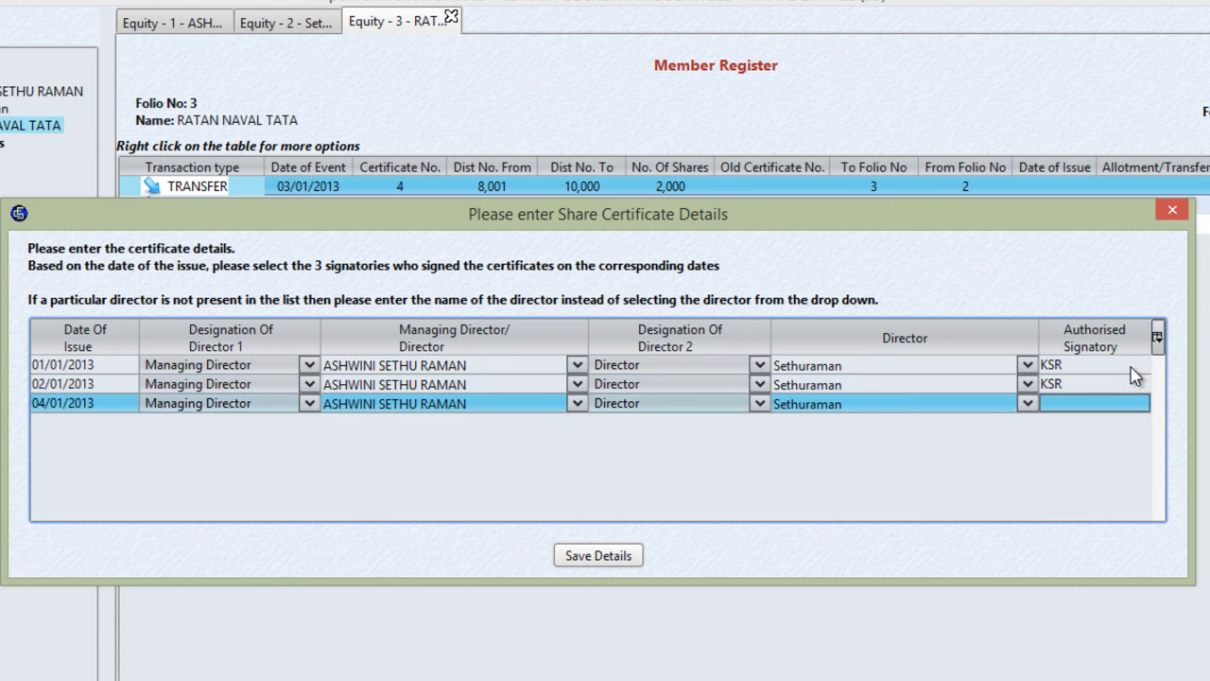
pyautogui.write('KSR')
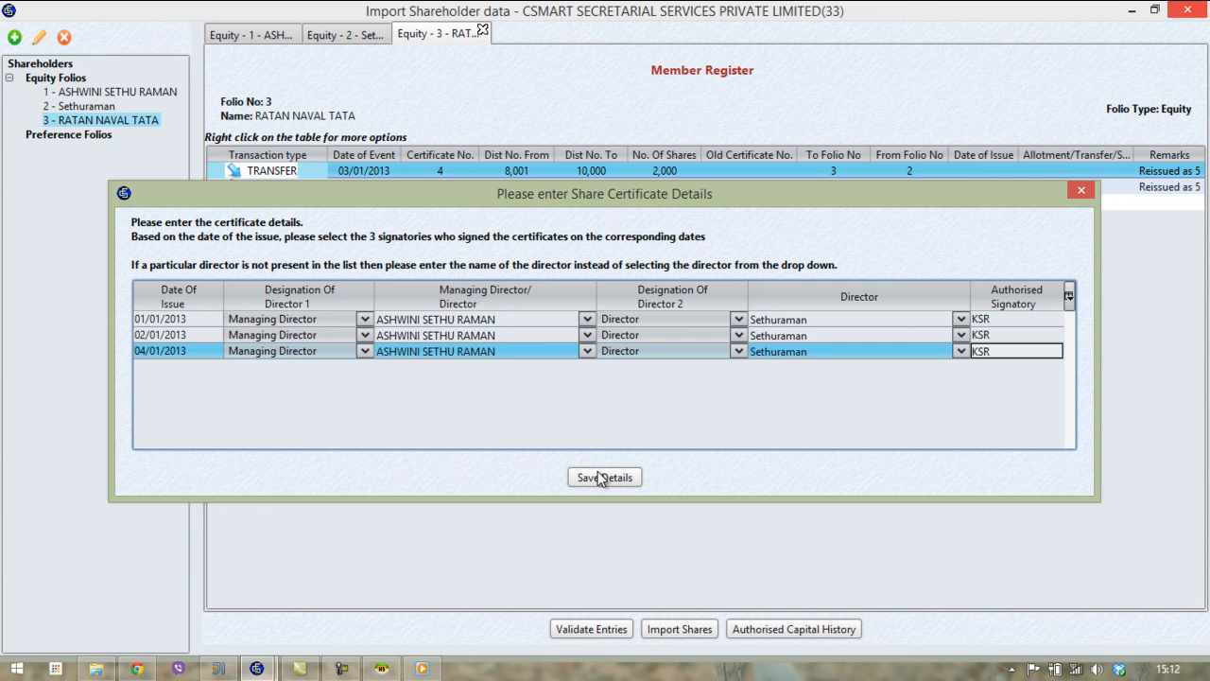
pyautogui.click(598, 471)
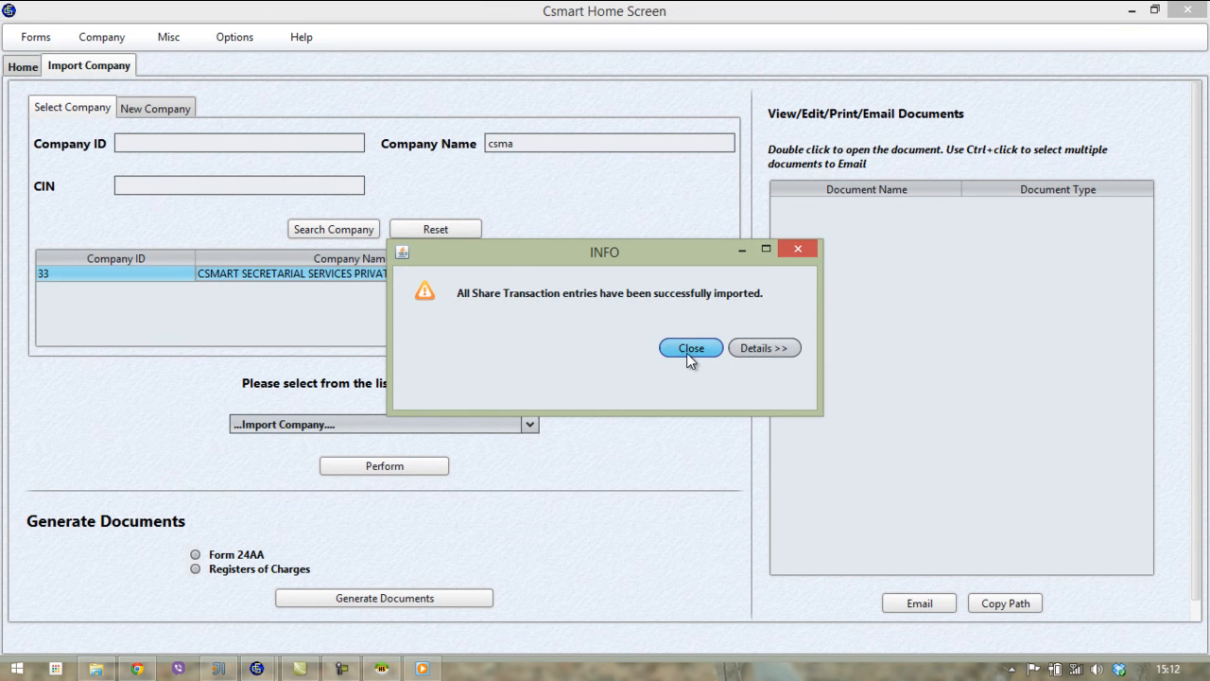
pyautogui.click(690, 348)
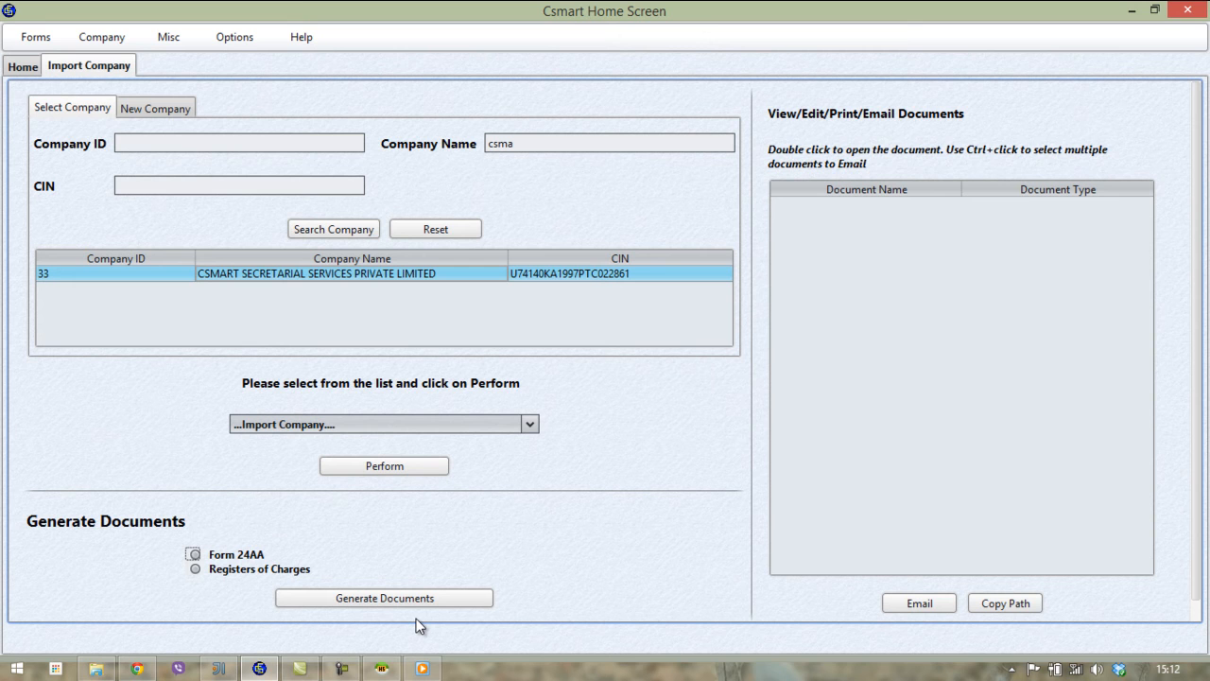